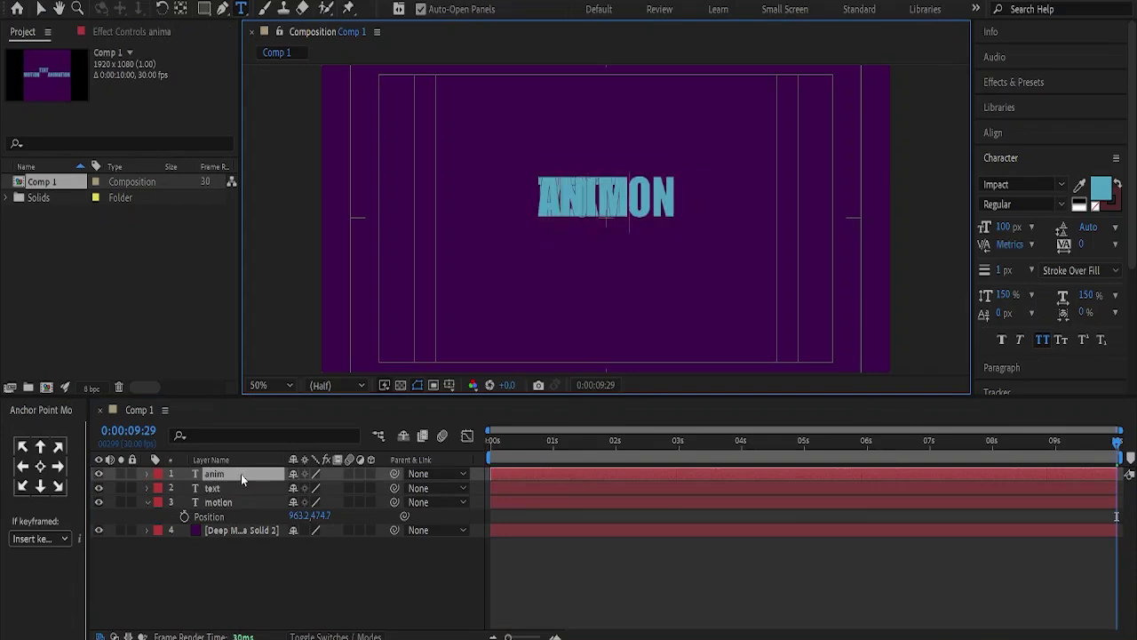
# Complete the third text layer so it reads ANIMATION, and reveal the Position property of all three text layers
pyautogui.write('ation')
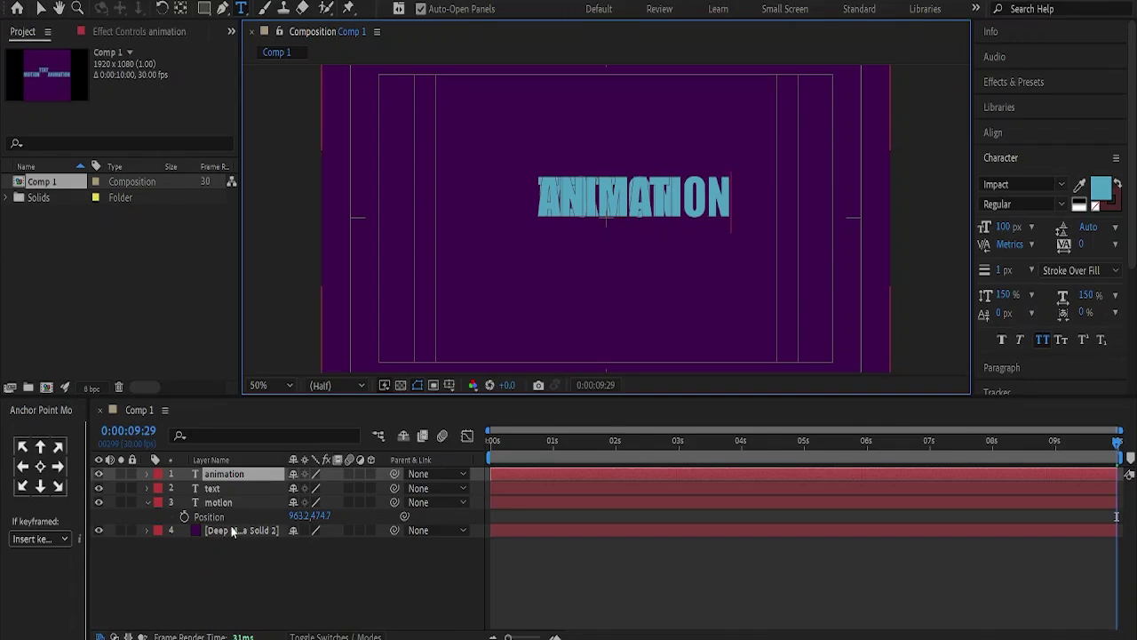
pyautogui.click(239, 504)
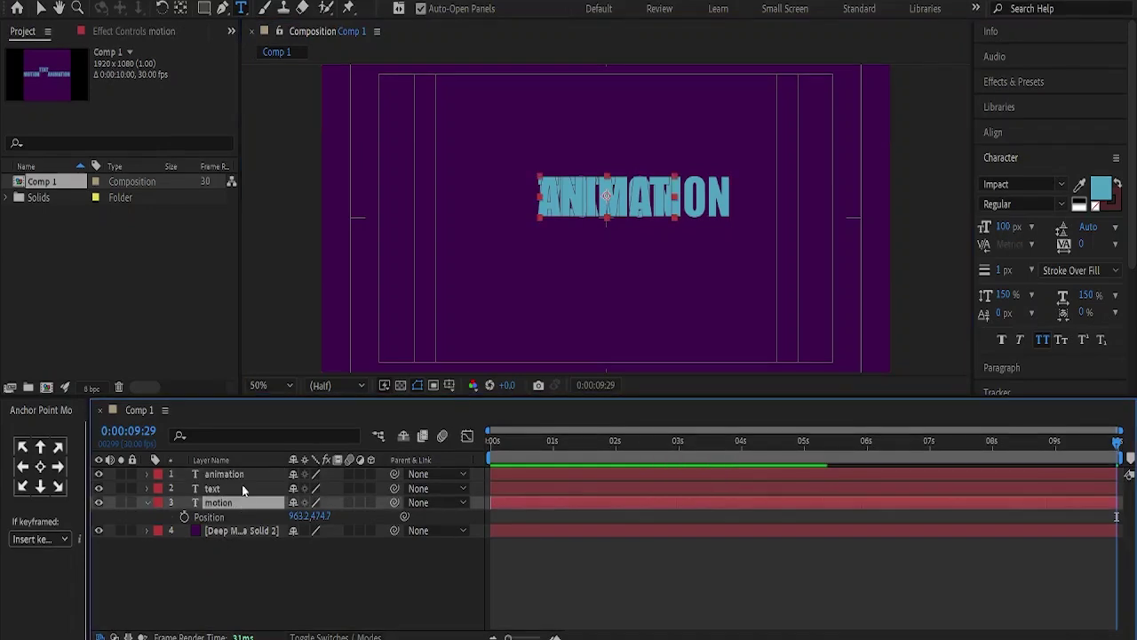
pyautogui.click(243, 472)
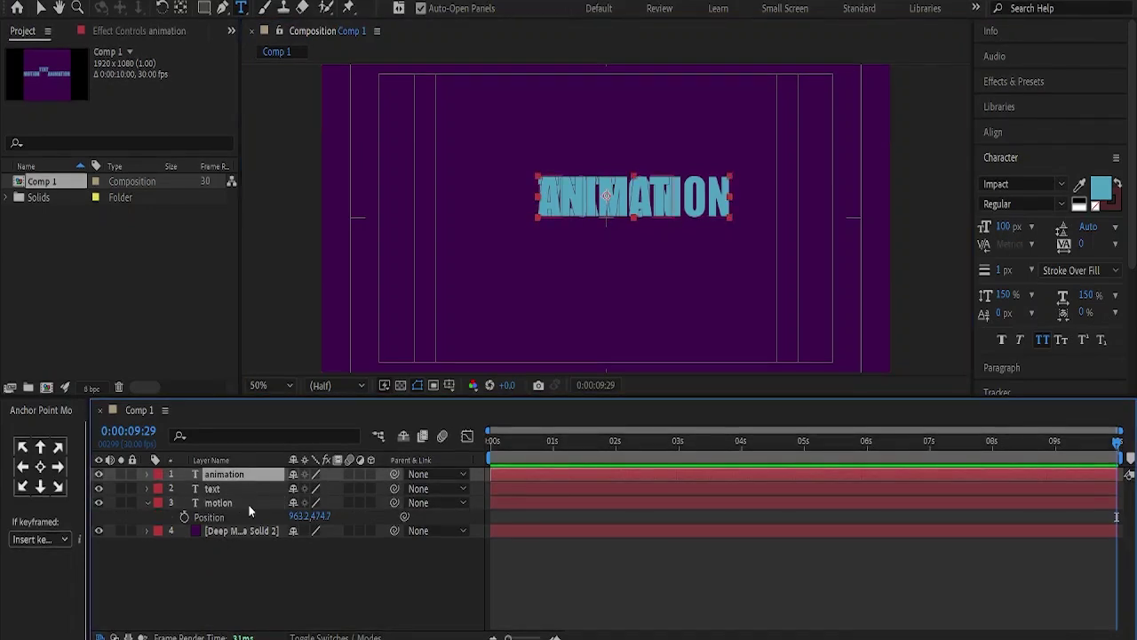
pyautogui.keyDown('shift'); pyautogui.click(248, 503); pyautogui.keyUp('shift')
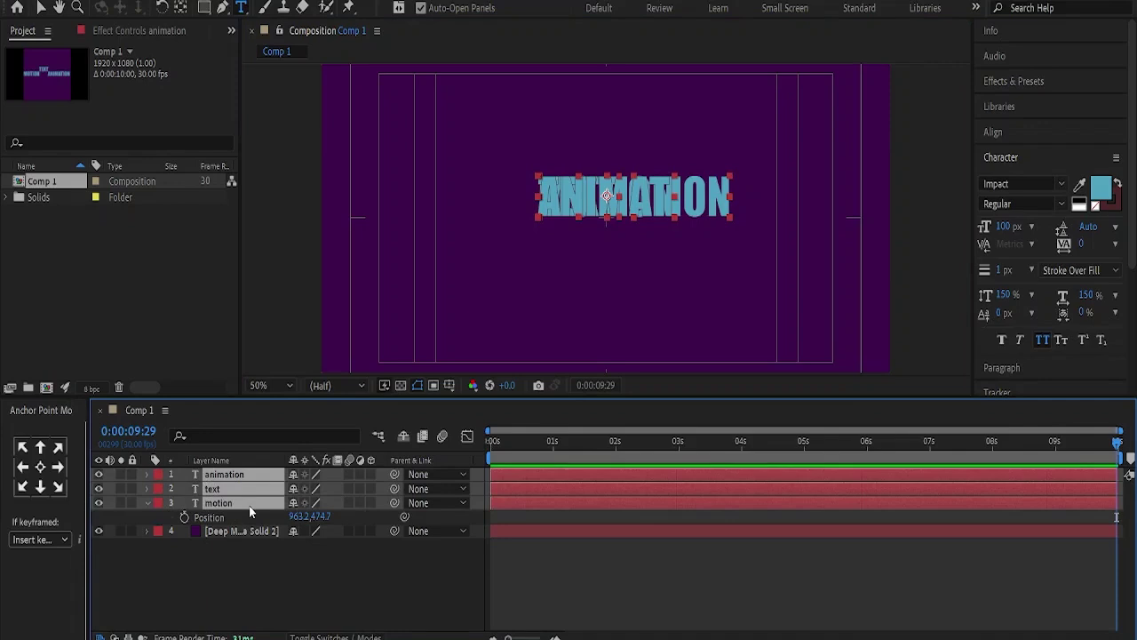
pyautogui.press('p')
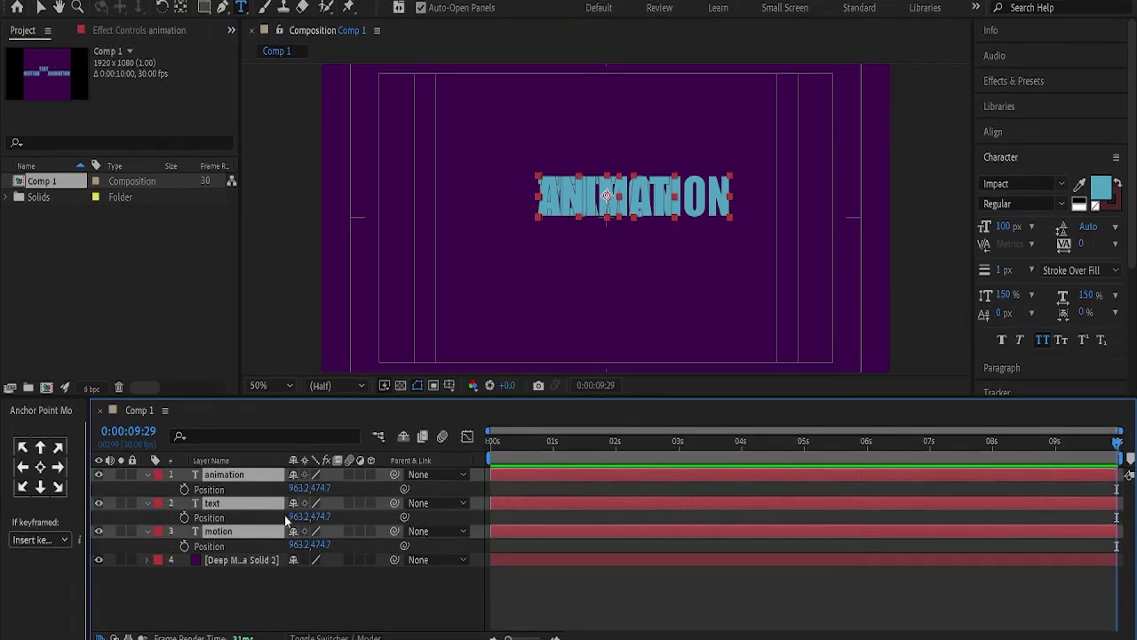
# Spread the three words along one line, with X positions 416.2 for motion, 867.2 for text and 1396 for animation
pyautogui.click(316, 612)
pyautogui.moveTo(298, 544); pyautogui.dragTo(166, 531)
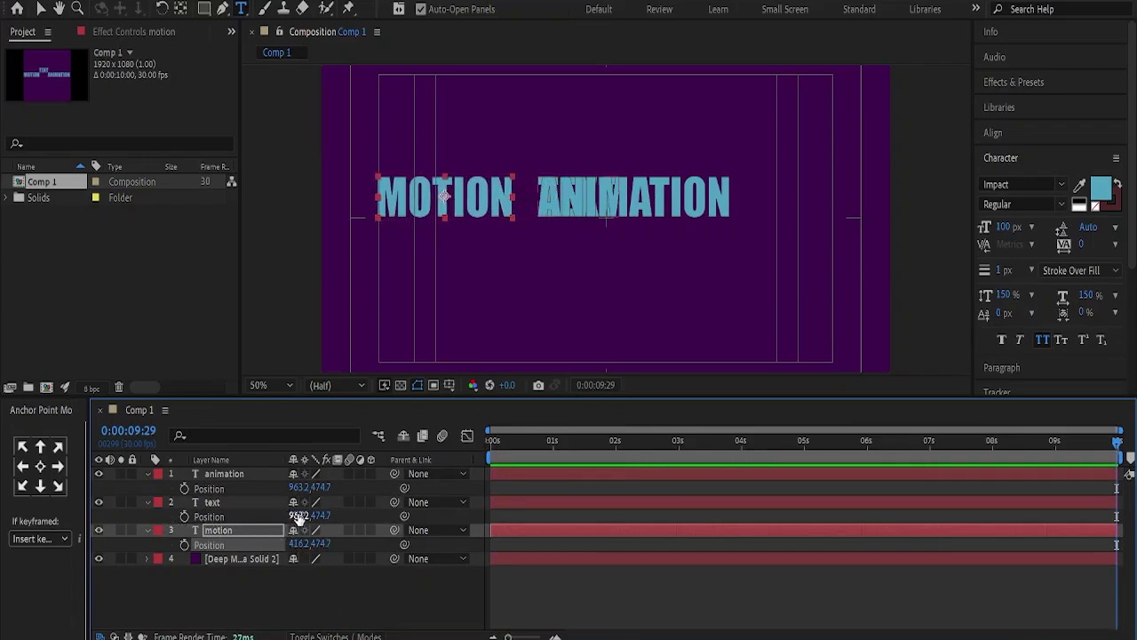
pyautogui.moveTo(301, 488); pyautogui.dragTo(573, 511)
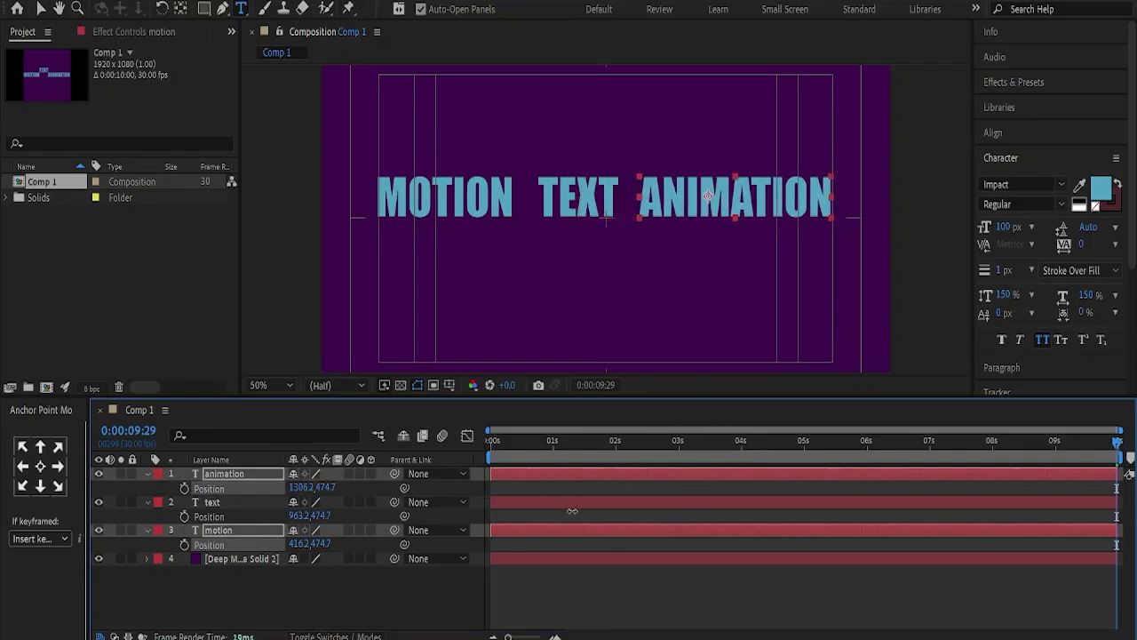
# Keyframe Position on all three text layers at 2 seconds, and lower them to Y 976.7 at 0 seconds
pyautogui.moveTo(494, 462); pyautogui.dragTo(618, 463)
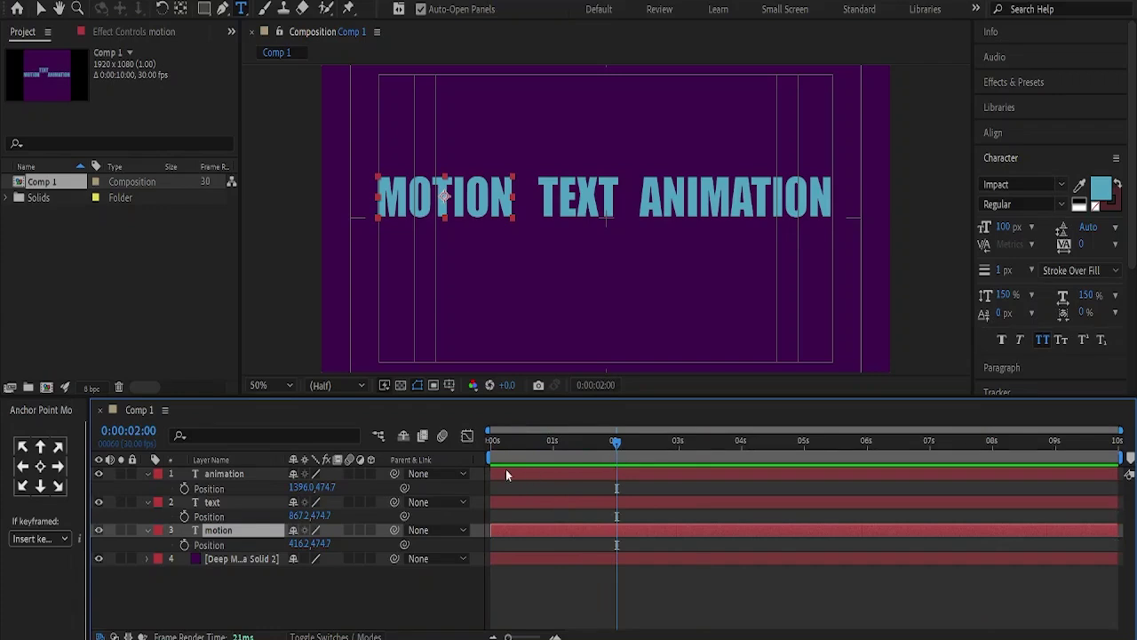
pyautogui.keyDown('shift'); pyautogui.click(230, 472); pyautogui.keyUp('shift')
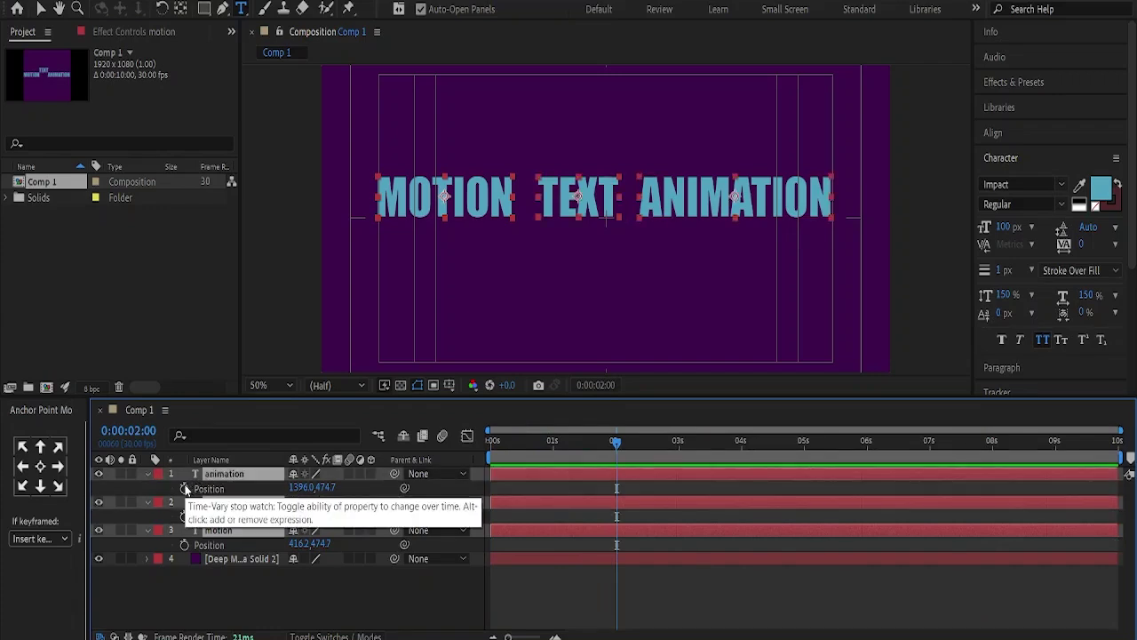
pyautogui.click(185, 488)
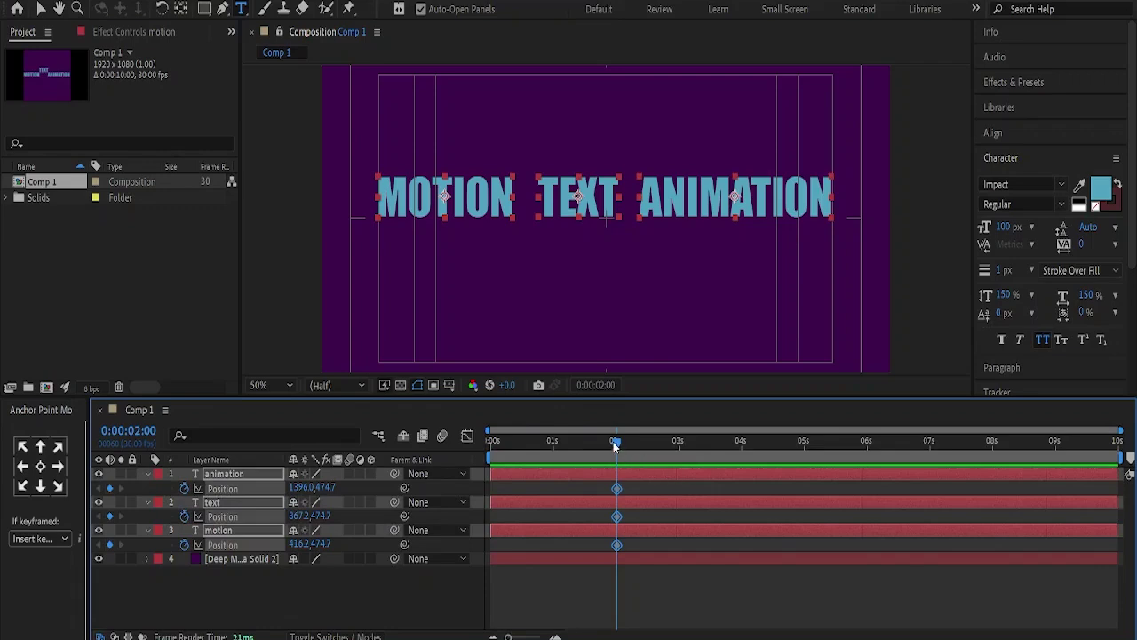
pyautogui.moveTo(587, 440); pyautogui.dragTo(491, 441)
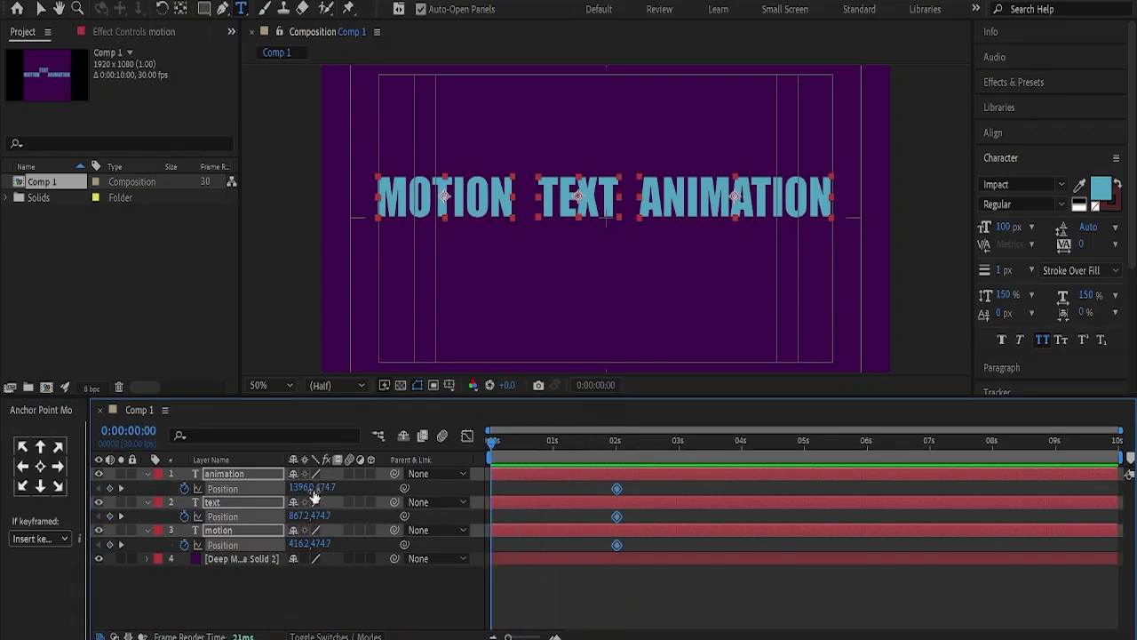
pyautogui.moveTo(342, 488); pyautogui.dragTo(681, 515)
# Keyframe the Opacity of all three text layers at 0% on frame 0 and 100% on frame 14
pyautogui.hotkey('shift', 't')
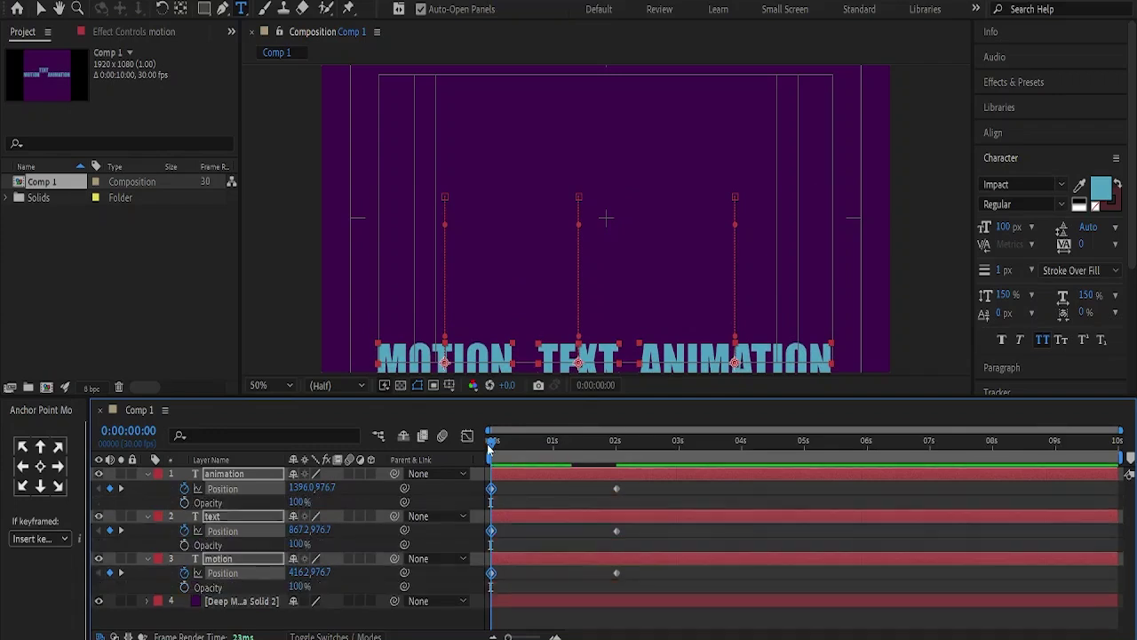
pyautogui.moveTo(494, 447); pyautogui.dragTo(519, 445)
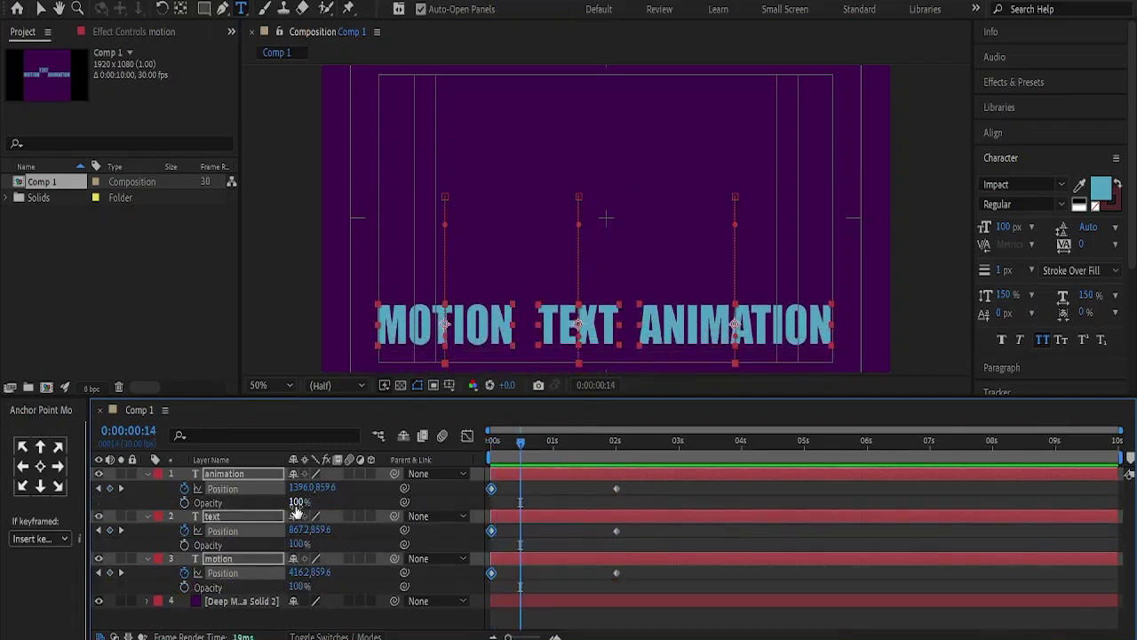
pyautogui.click(184, 502)
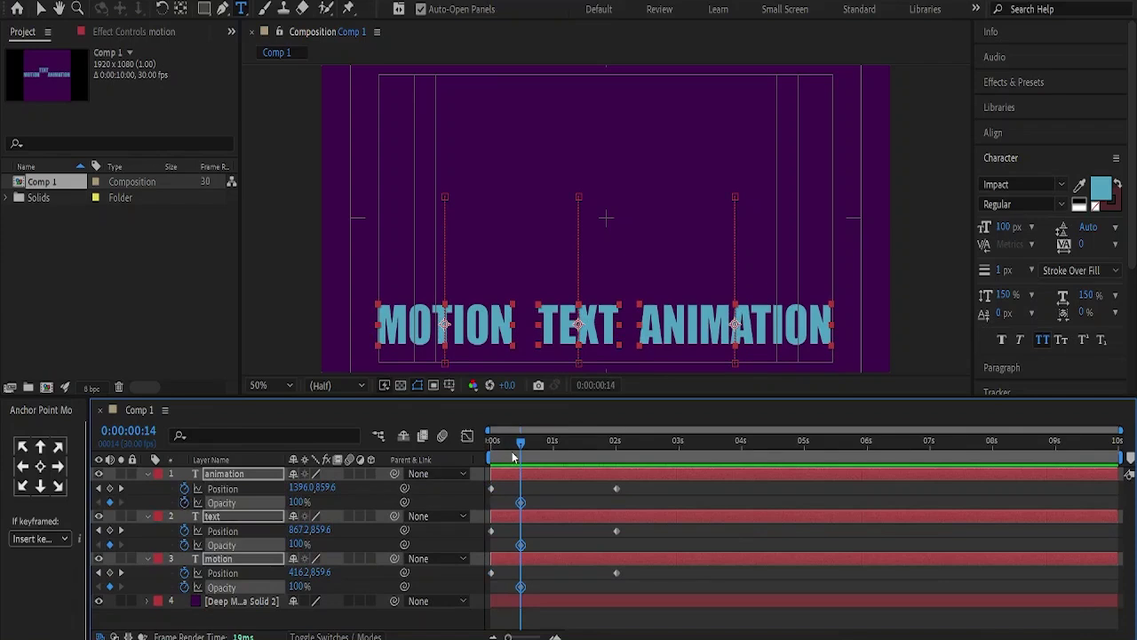
pyautogui.moveTo(519, 447); pyautogui.dragTo(487, 447)
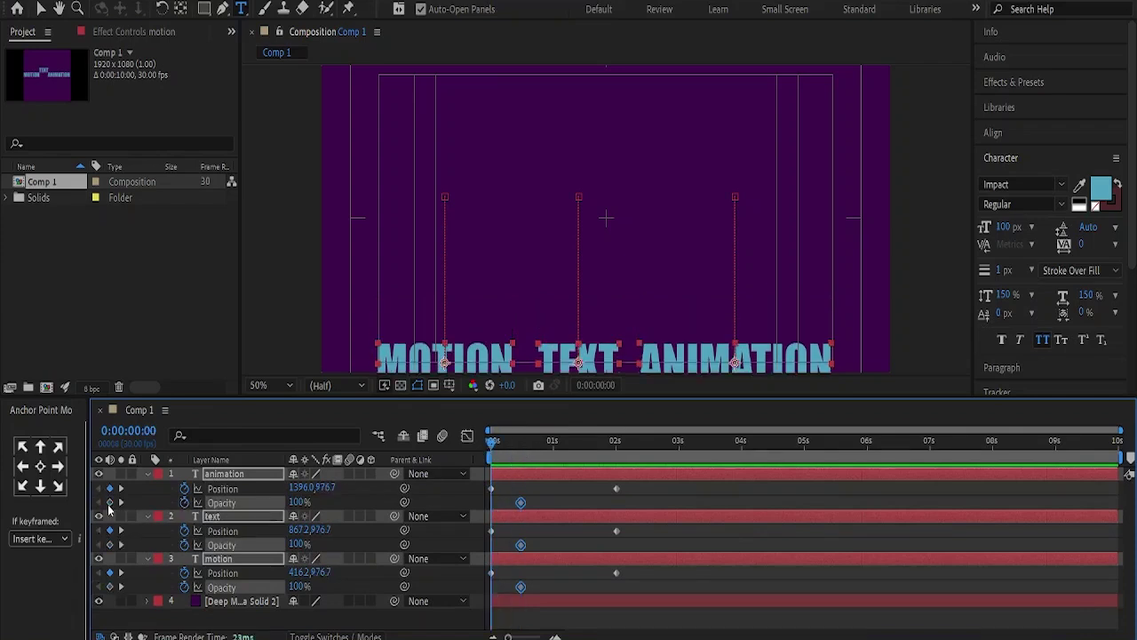
pyautogui.click(109, 502)
pyautogui.click(299, 502)
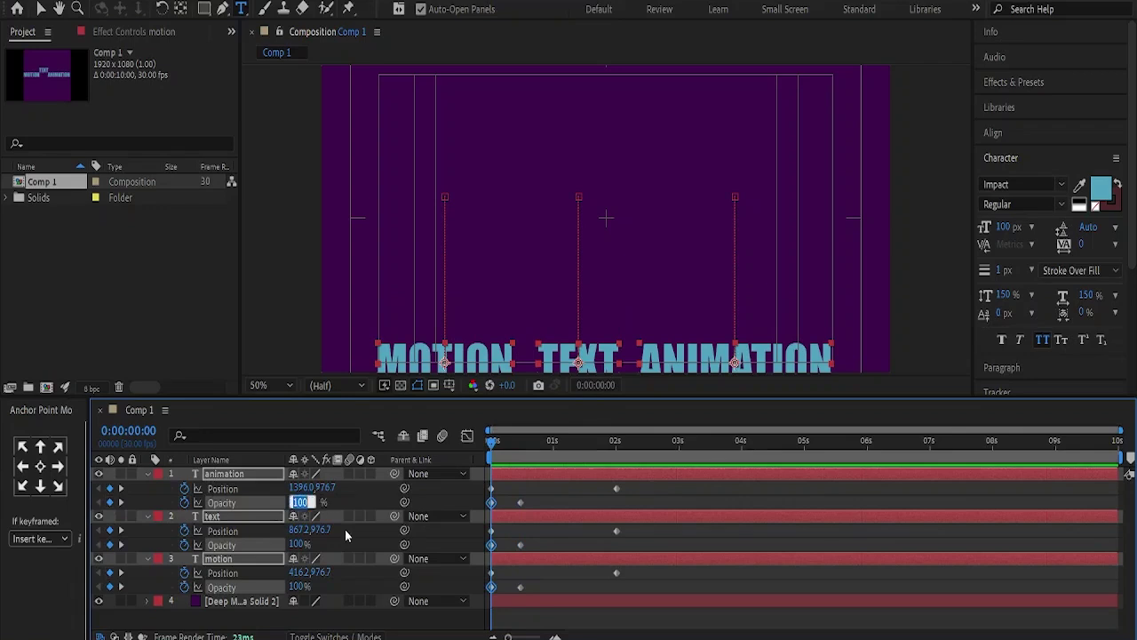
pyautogui.press('Return')
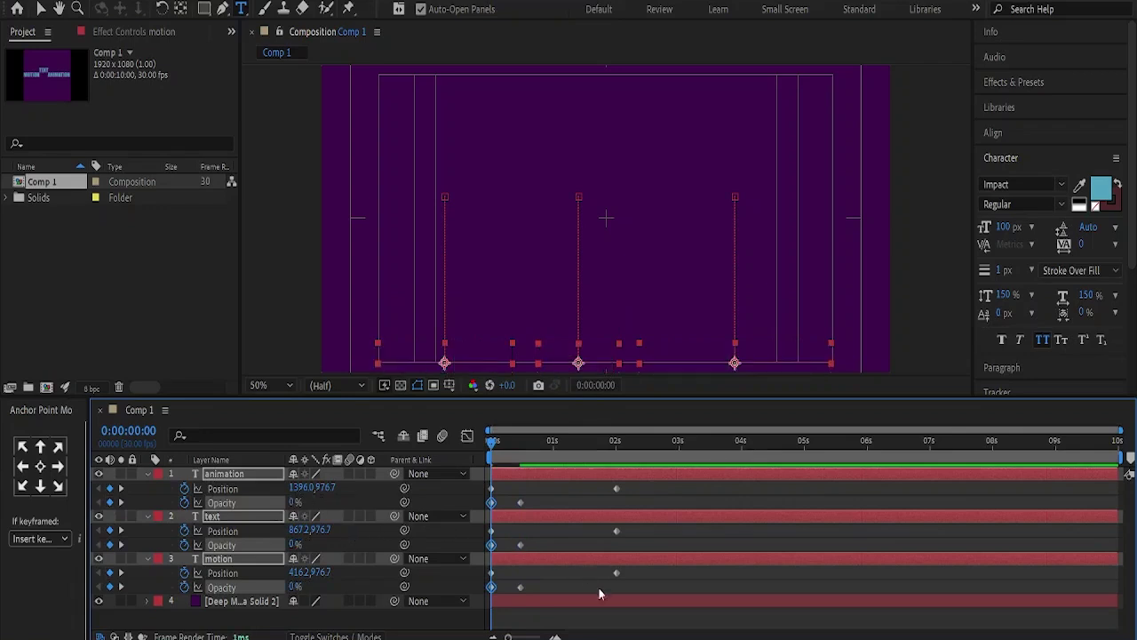
# Apply Easy Ease to all Position and Opacity keyframes of the three text layers and preview the animation
pyautogui.click(514, 609)
pyautogui.moveTo(651, 617); pyautogui.dragTo(487, 495)
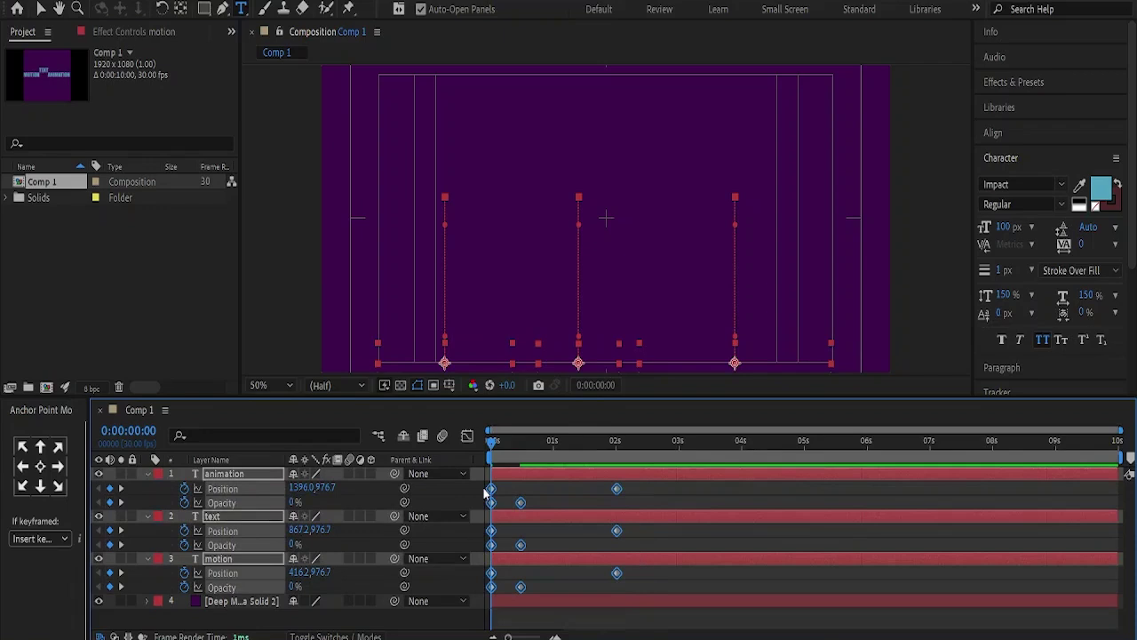
pyautogui.press('F9')
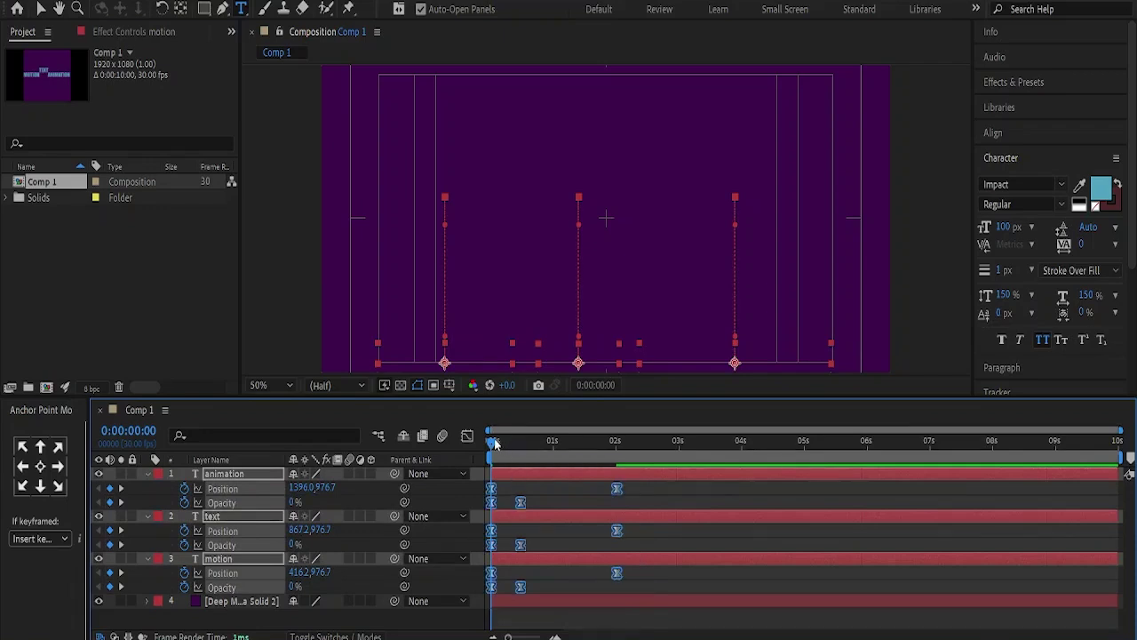
pyautogui.press('space')
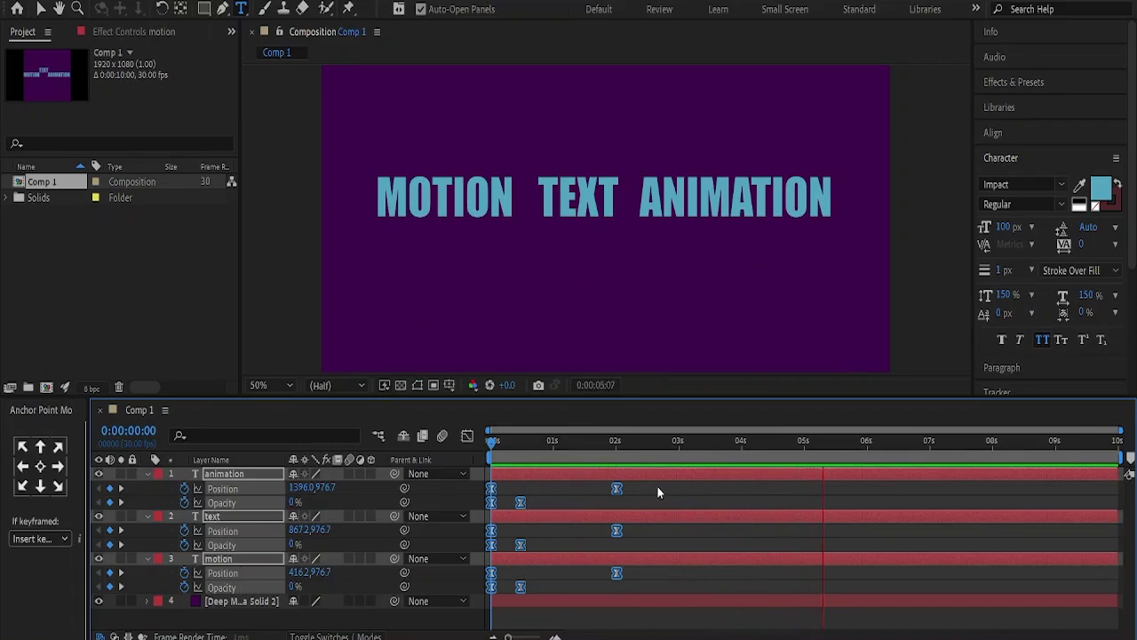
# Reshape the animation layer's Position speed curve by extending the 2-second keyframe's incoming handle back to 1 second for an early peak
pyautogui.moveTo(637, 482); pyautogui.dragTo(461, 479)
pyautogui.moveTo(638, 486); pyautogui.dragTo(497, 488)
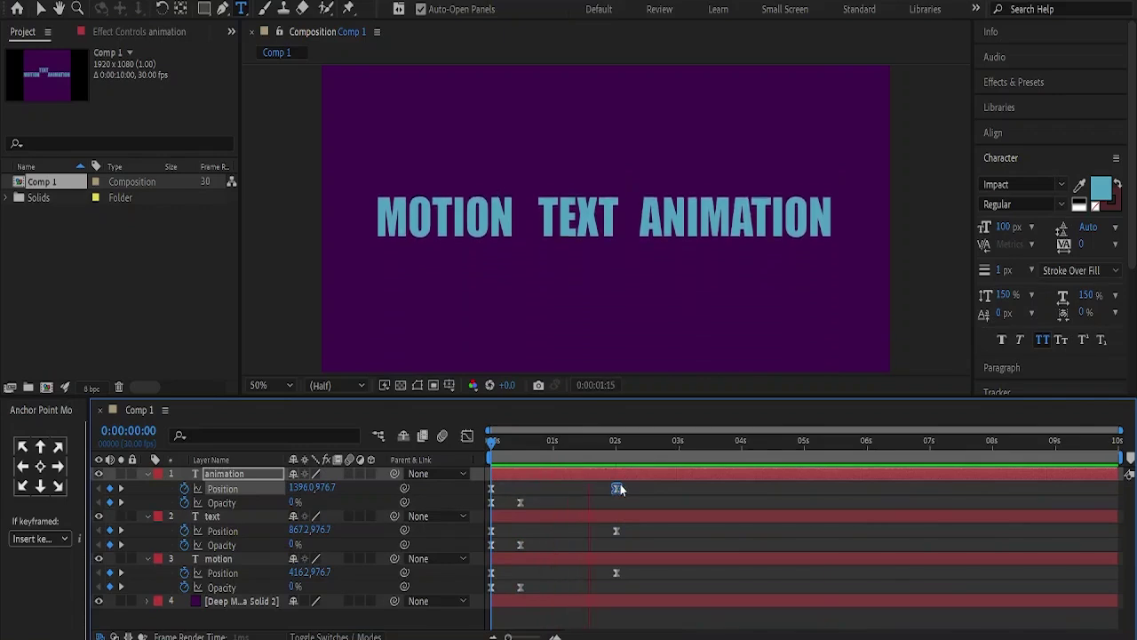
pyautogui.moveTo(625, 488); pyautogui.dragTo(484, 490)
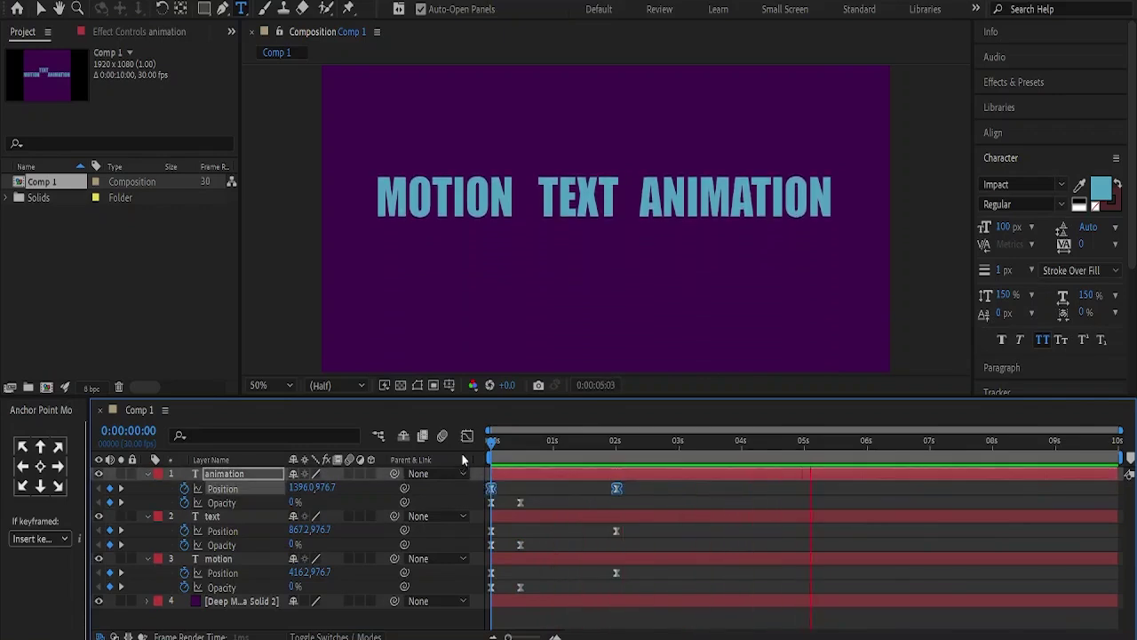
pyautogui.click(466, 436)
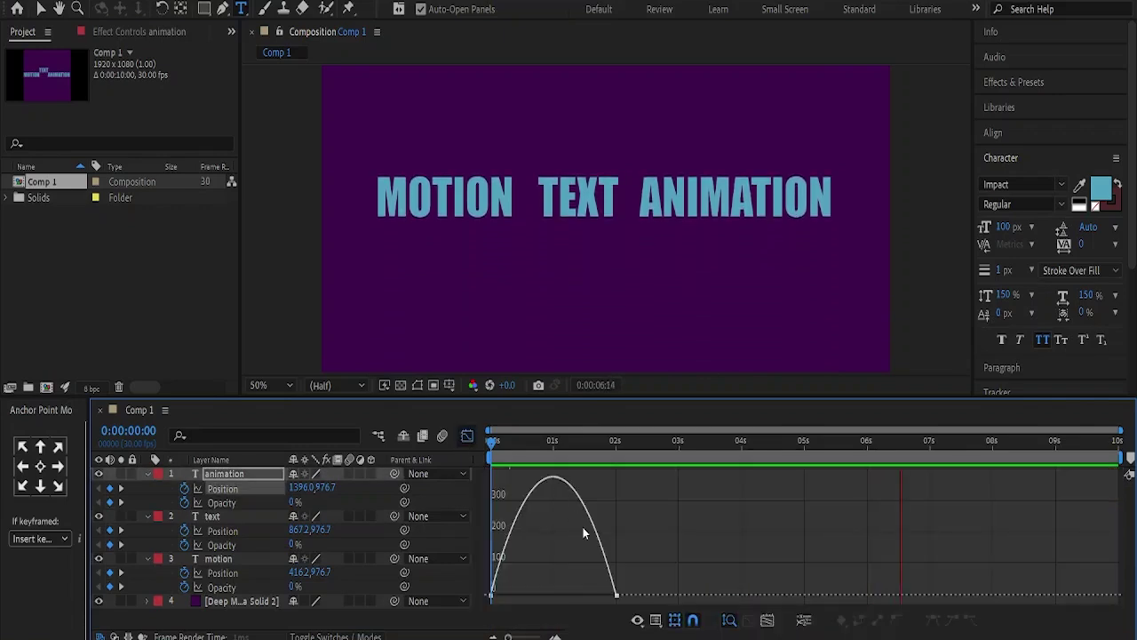
pyautogui.click(617, 595)
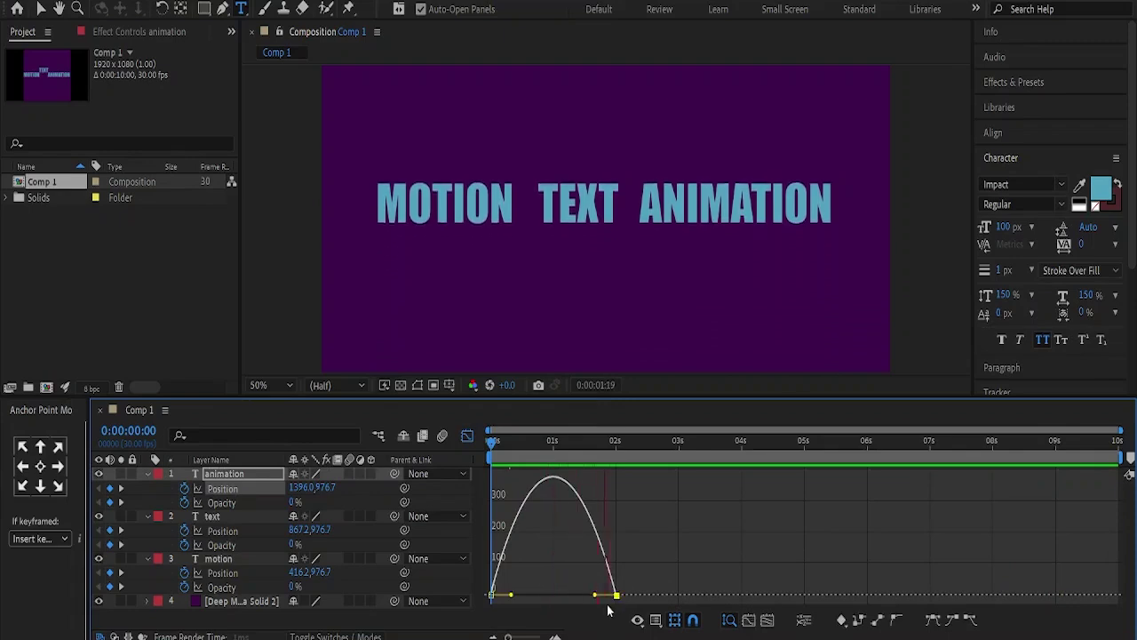
pyautogui.moveTo(594, 594); pyautogui.dragTo(553, 594)
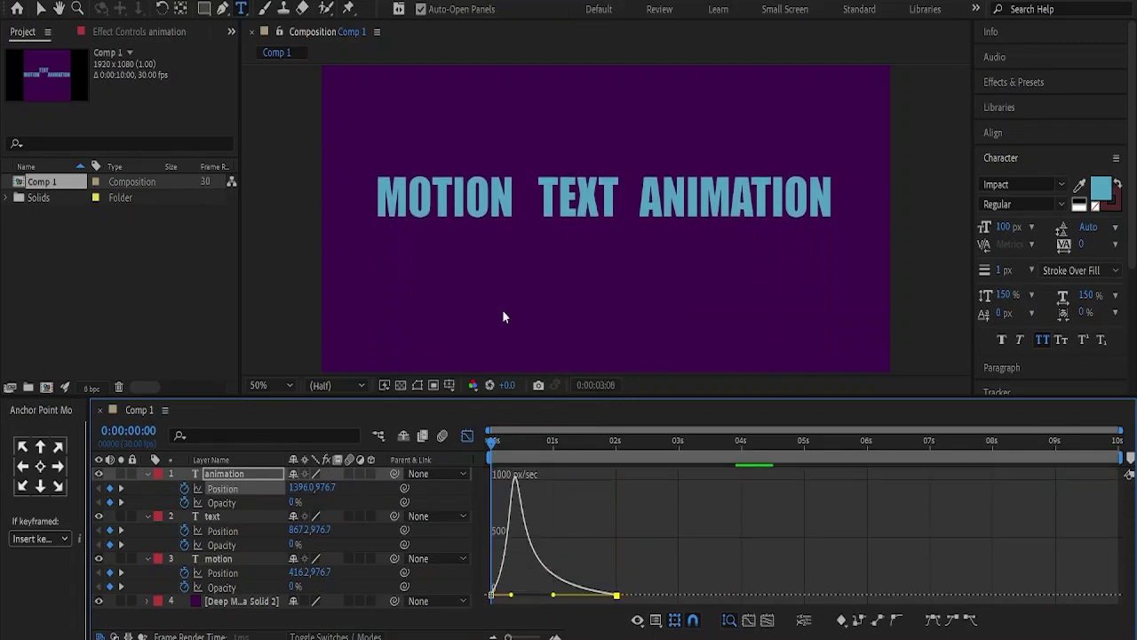
pyautogui.click(466, 436)
# Give the text layer's Position speed curve an early peak by extending its ending keyframe's incoming handle to 1 second
pyautogui.click(616, 530)
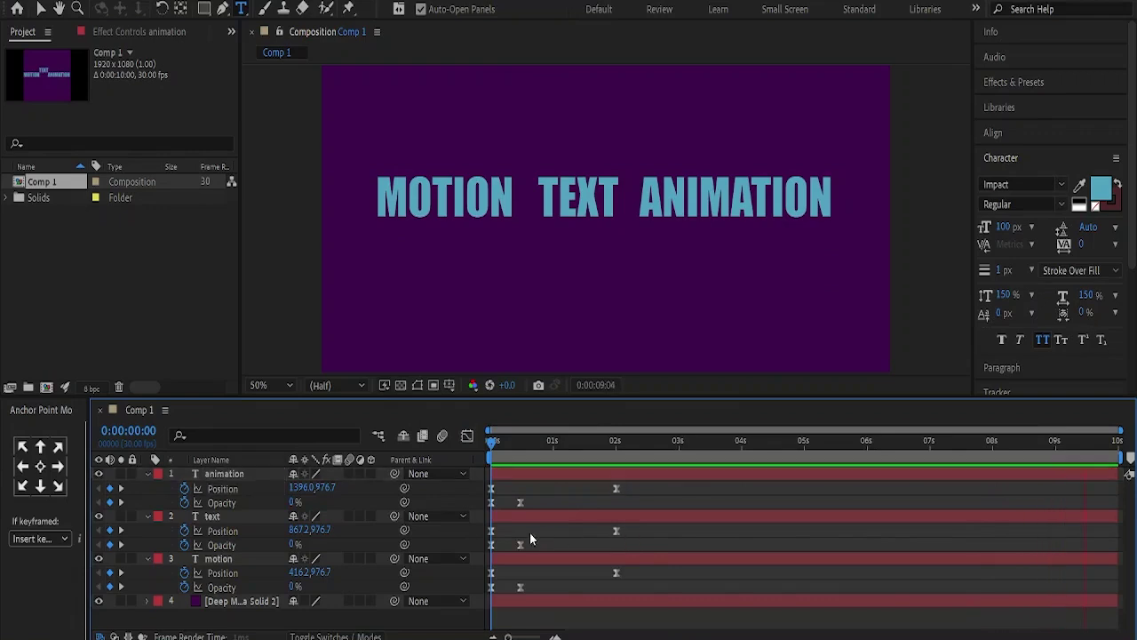
pyautogui.click(465, 436)
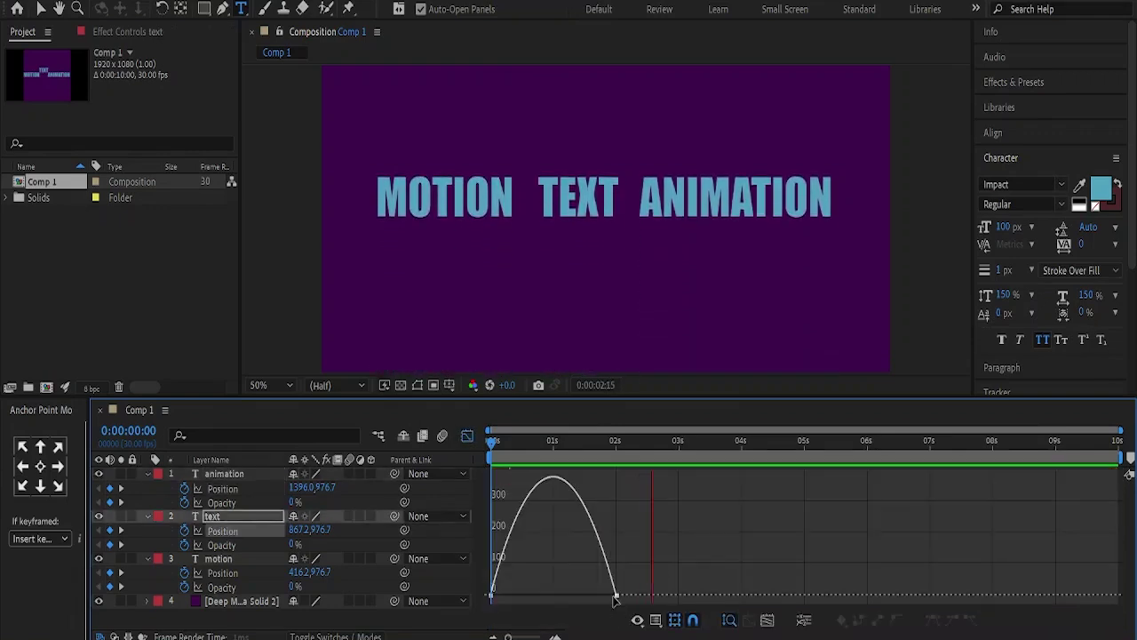
pyautogui.click(616, 595)
pyautogui.moveTo(595, 595); pyautogui.dragTo(553, 595)
pyautogui.click(467, 436)
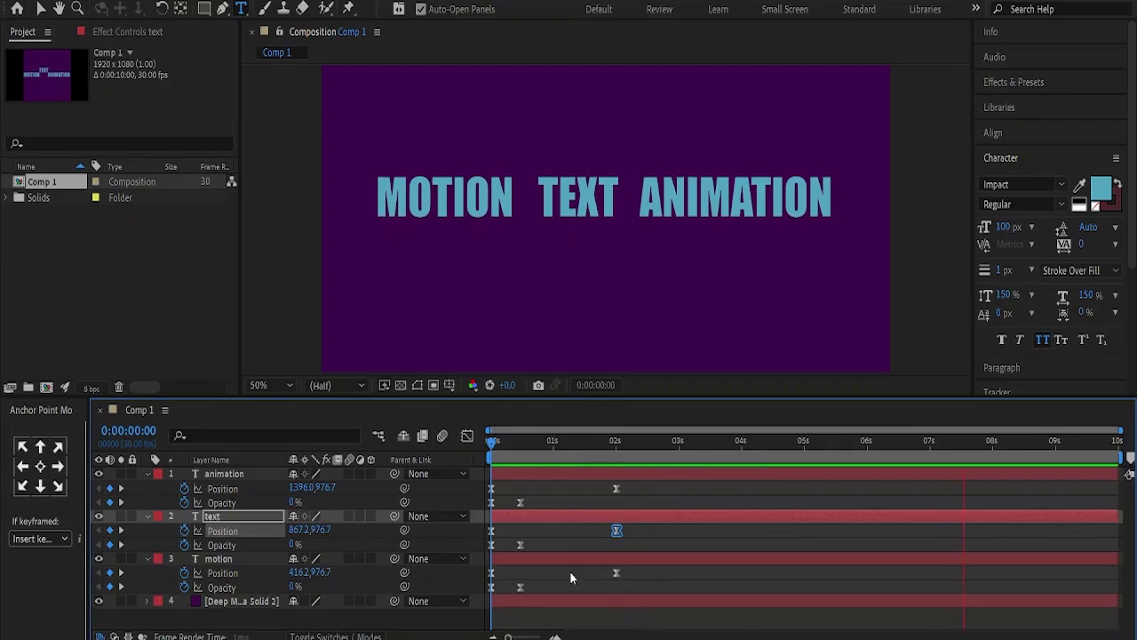
# Set the incoming influence of the motion layer's ending Position keyframe to 100% in the speed graph
pyautogui.moveTo(627, 579); pyautogui.dragTo(486, 562)
pyautogui.click(466, 436)
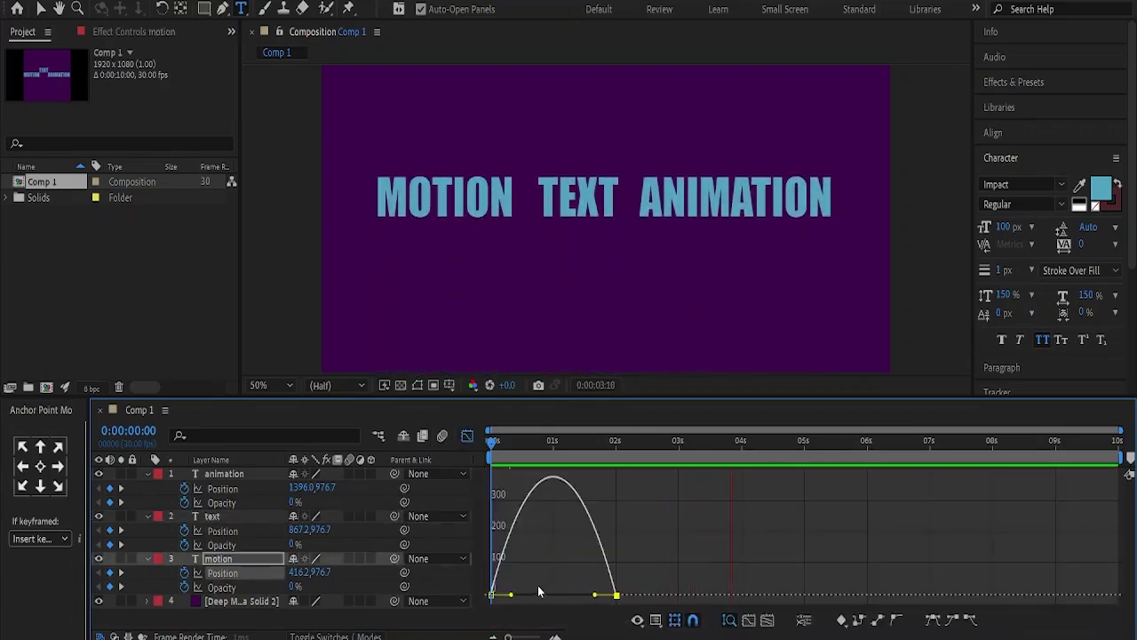
pyautogui.moveTo(511, 593)
pyautogui.mouseDown()
pyautogui.moveTo(514, 533)
pyautogui.moveTo(514, 570)
pyautogui.moveTo(500, 538)
pyautogui.moveTo(511, 578)
pyautogui.moveTo(482, 535)
pyautogui.moveTo(482, 477)
pyautogui.moveTo(509, 574)
pyautogui.mouseUp()
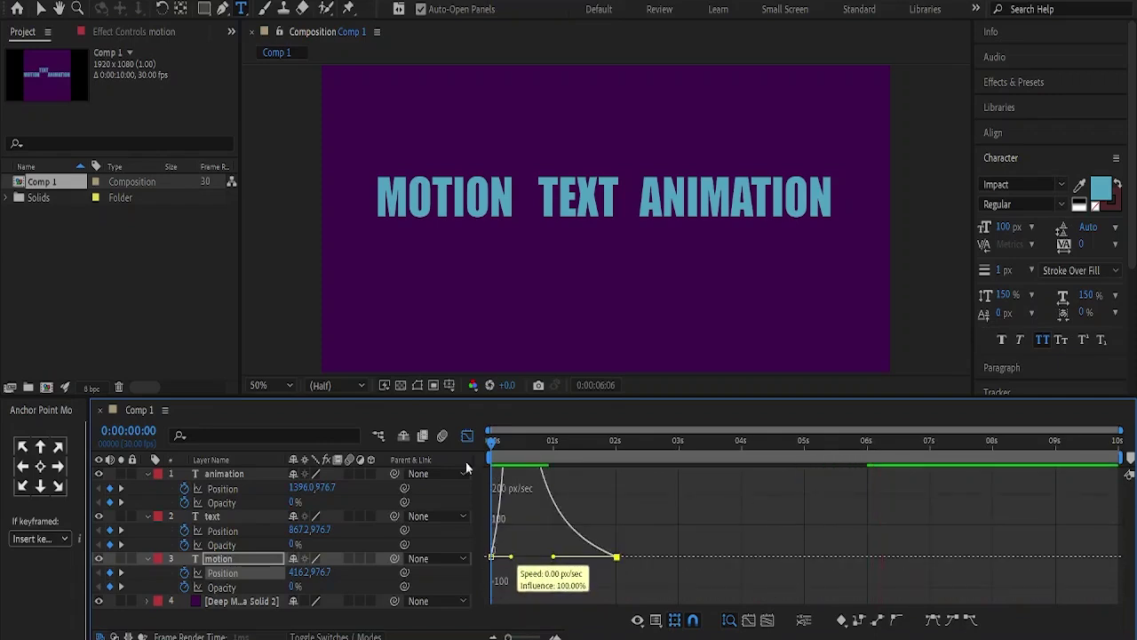
pyautogui.click(468, 437)
# Preview the eased text animation from the start of the composition
pyautogui.click(496, 445)
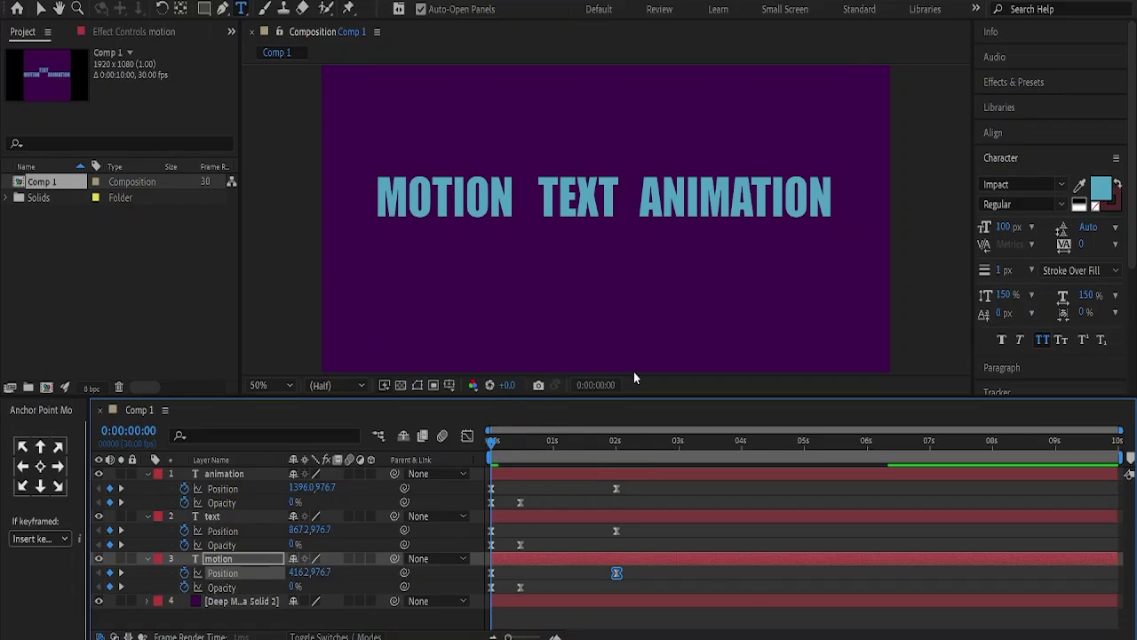
pyautogui.click(493, 444)
pyautogui.press('space')
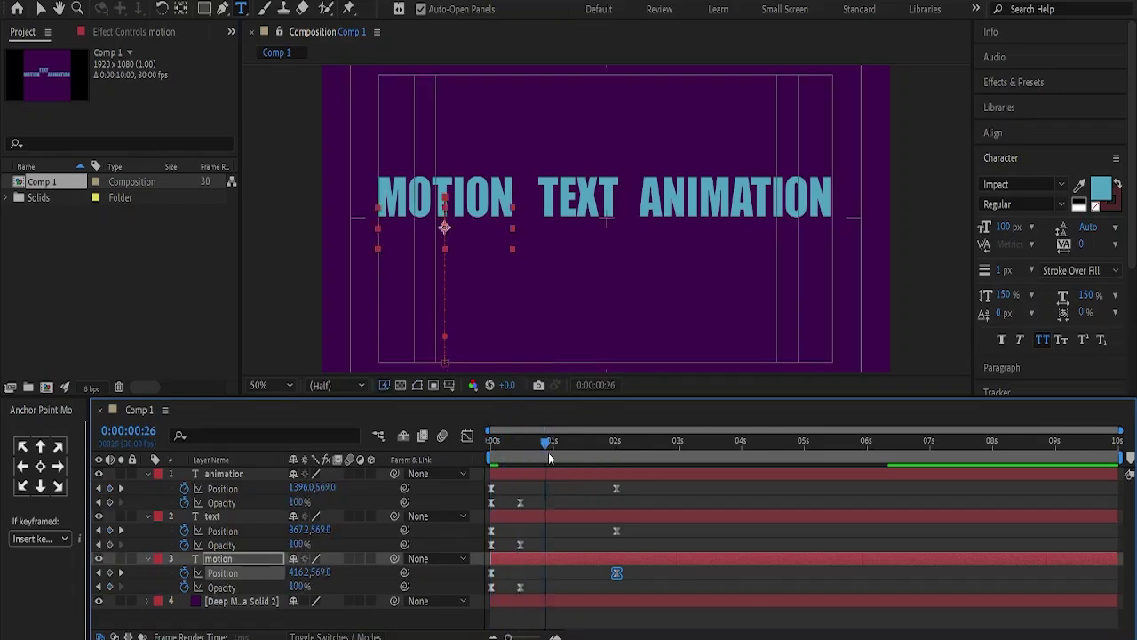
pyautogui.press('space')
pyautogui.press('space')
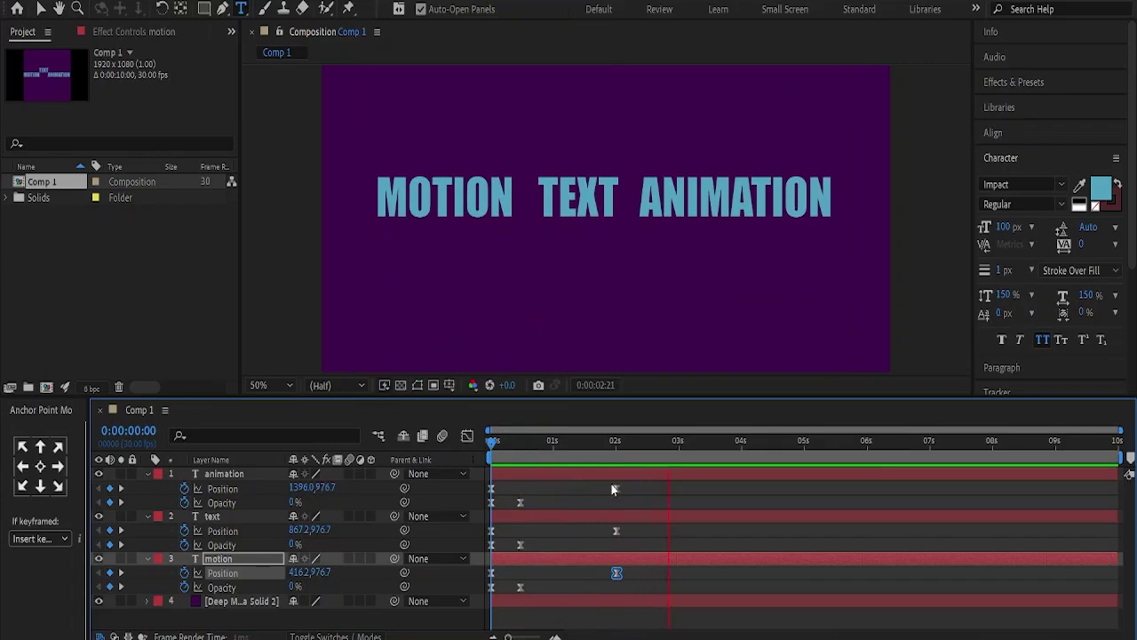
# Set the incoming influence of the animation layer's ending Opacity keyframe to 100% in the speed graph
pyautogui.moveTo(537, 503); pyautogui.dragTo(487, 513)
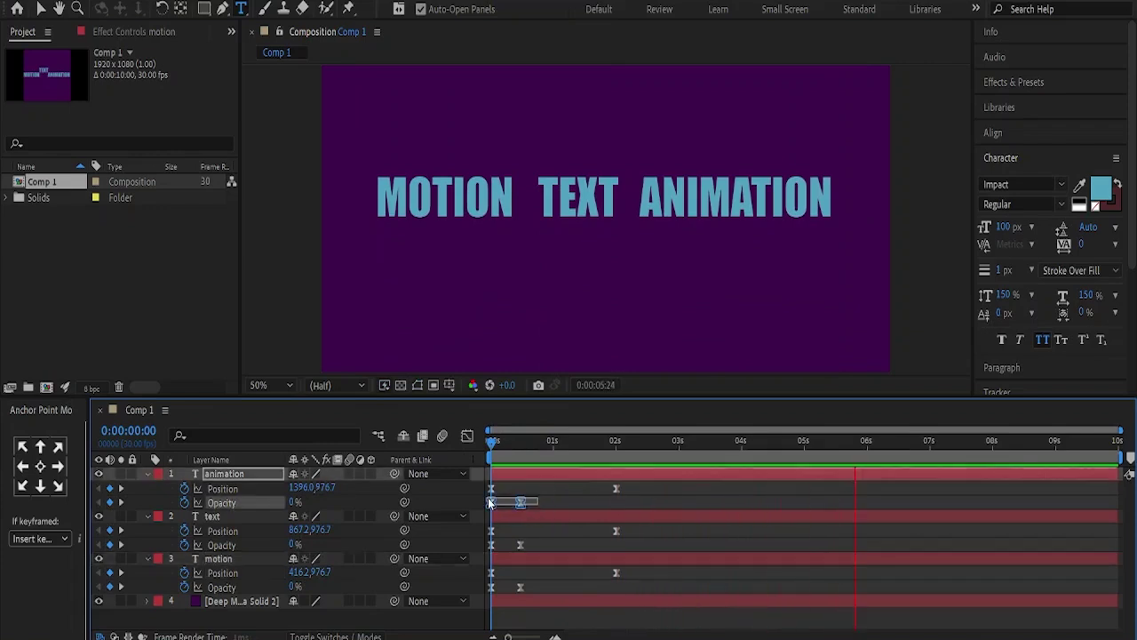
pyautogui.click(468, 435)
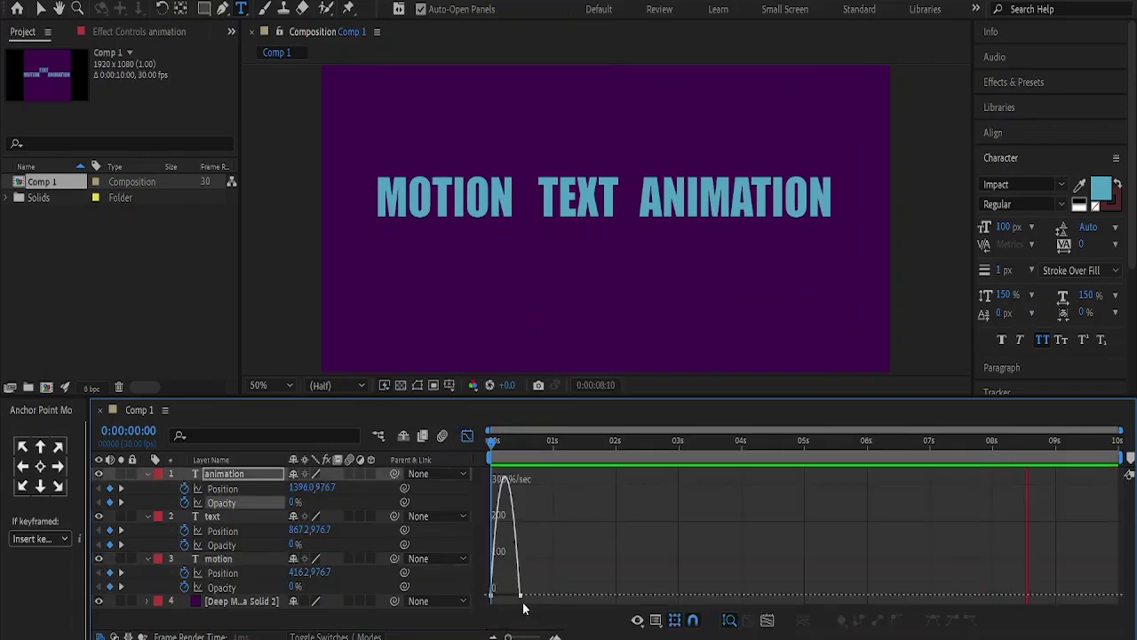
pyautogui.click(520, 596)
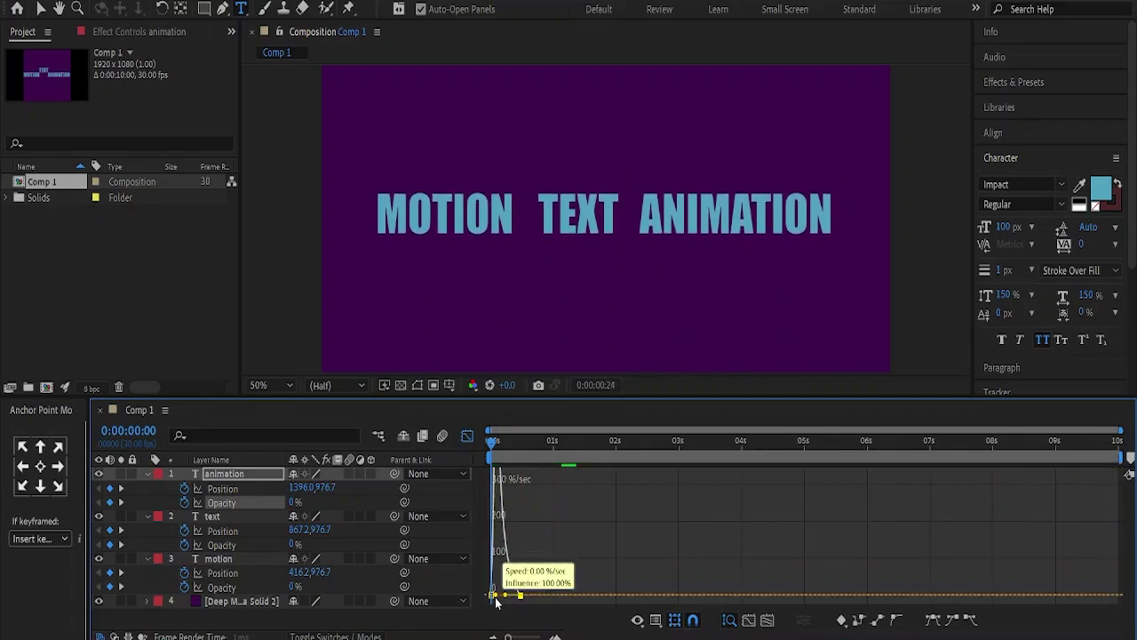
pyautogui.click(467, 436)
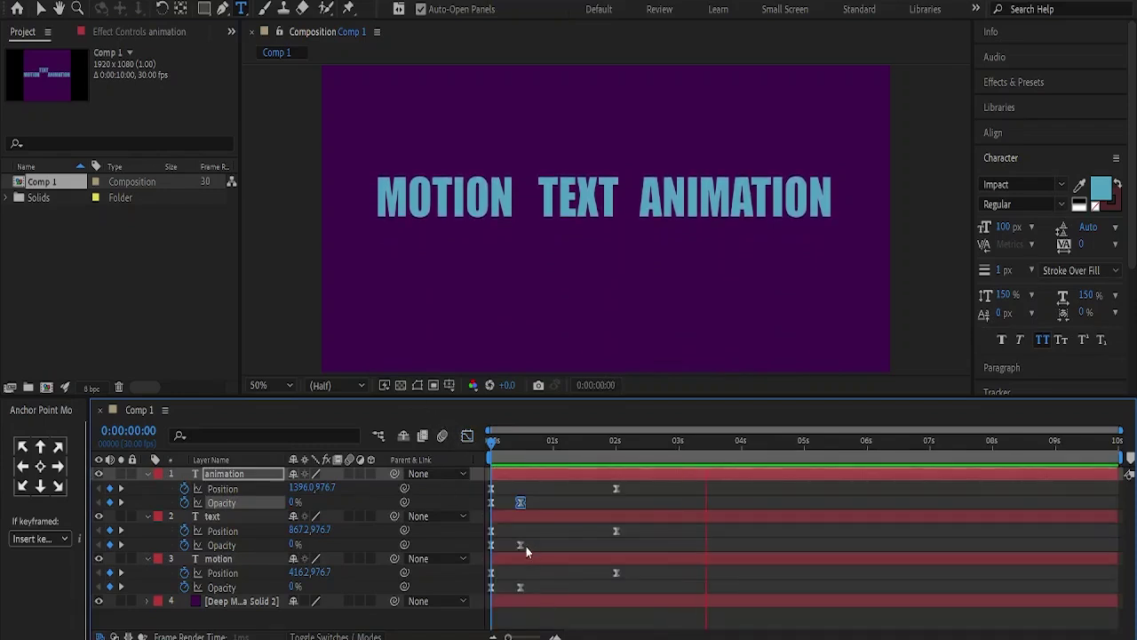
# Give the text layer's Opacity speed curve an early peak by extending its ending keyframe's incoming handle toward the start
pyautogui.moveTo(526, 550); pyautogui.dragTo(484, 538)
pyautogui.click(466, 437)
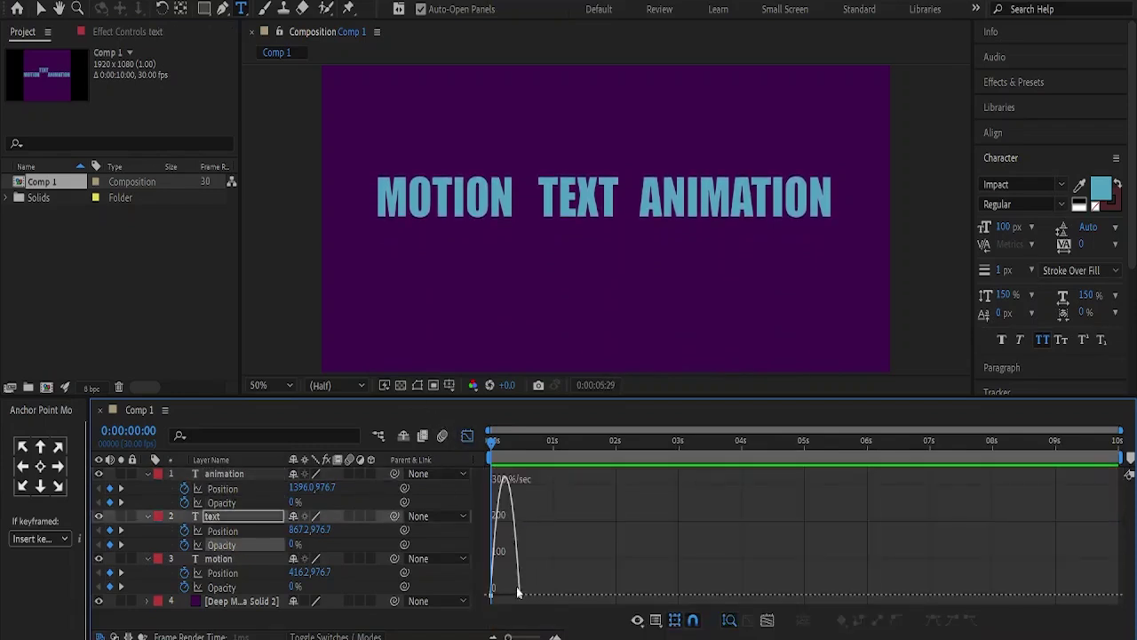
pyautogui.moveTo(523, 601); pyautogui.dragTo(497, 583)
pyautogui.click(466, 436)
# Reshape the motion layer's Opacity speed curve by pulling the ending keyframe's incoming handle back toward the first keyframe
pyautogui.click(466, 436)
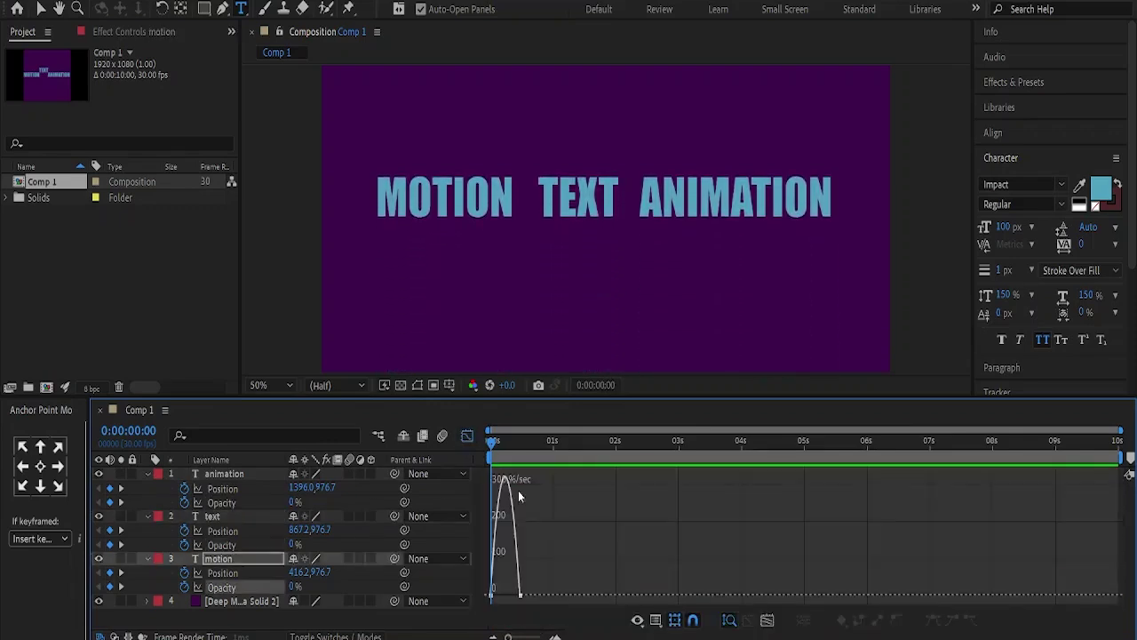
pyautogui.click(519, 595)
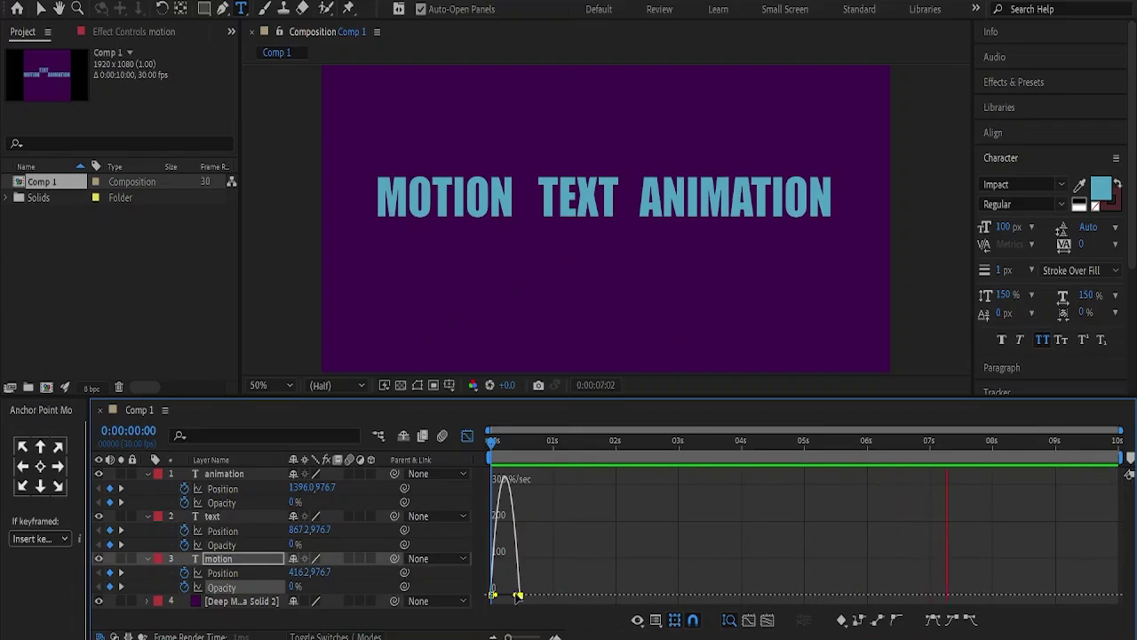
pyautogui.moveTo(519, 595); pyautogui.dragTo(498, 589)
pyautogui.click(466, 436)
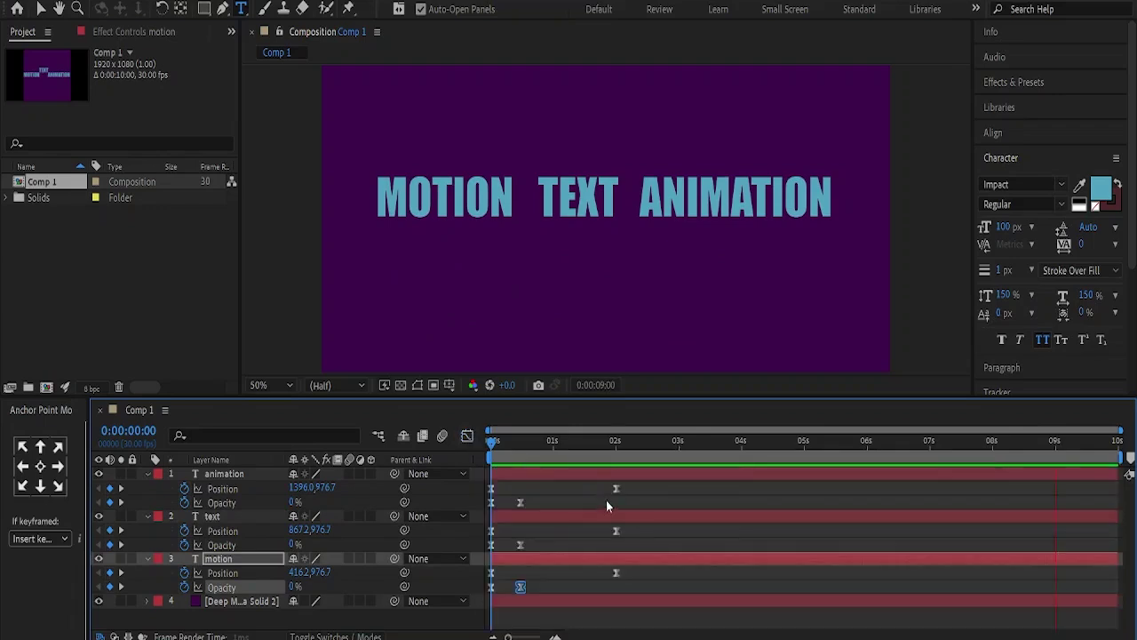
# Stagger the layers so text starts at about 1 second and animation at about 2 seconds, and preview the timing
pyautogui.press('End')
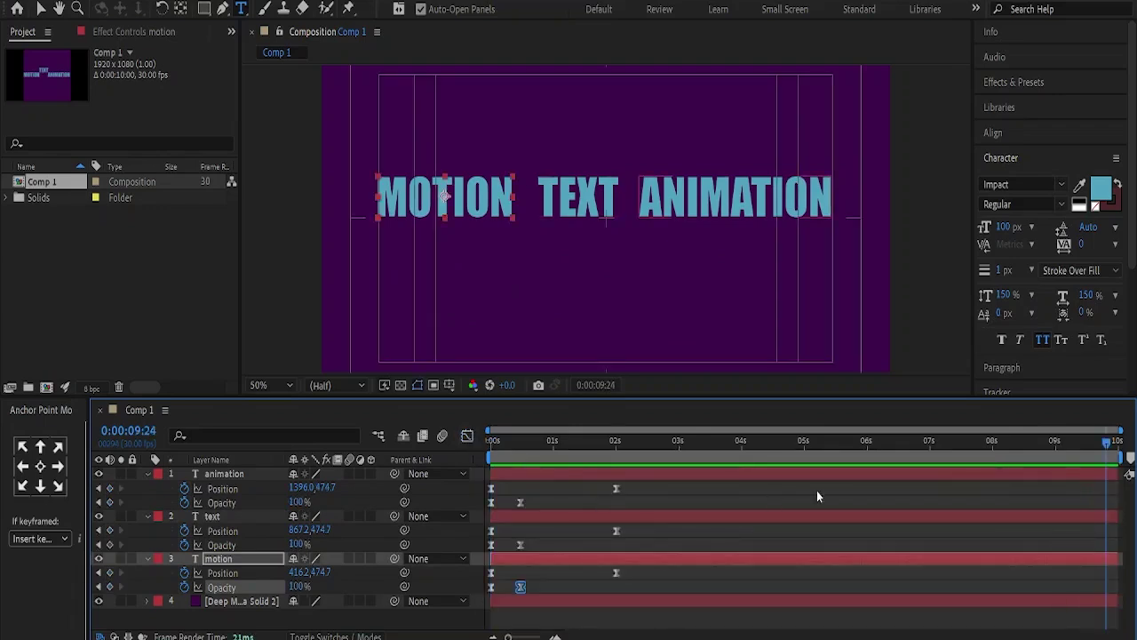
pyautogui.moveTo(1089, 444); pyautogui.dragTo(436, 475)
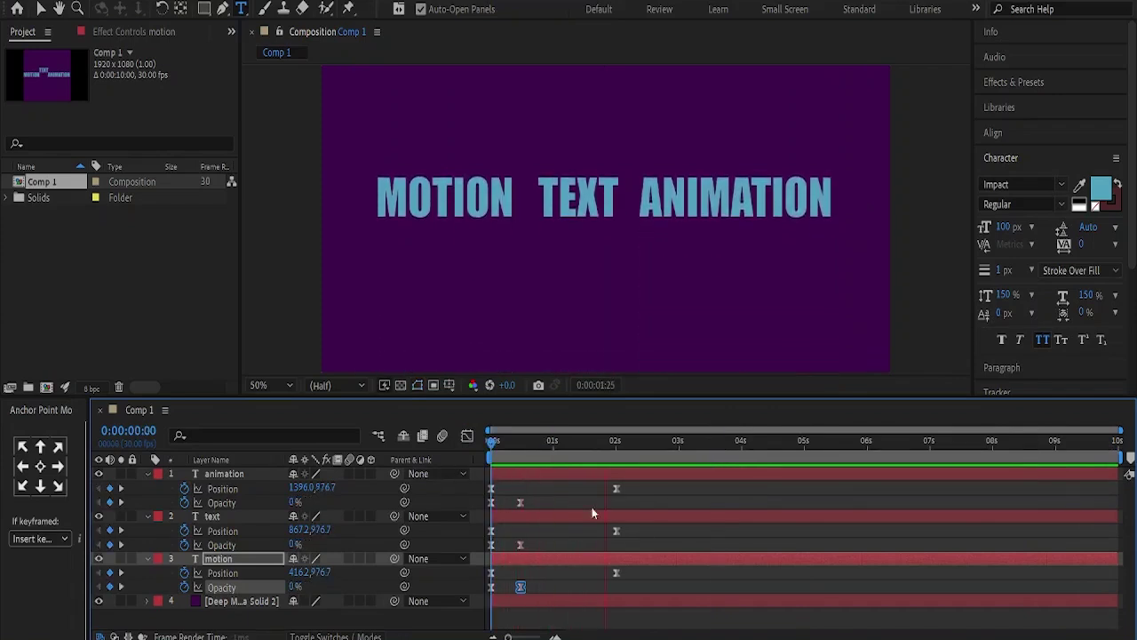
pyautogui.moveTo(520, 517); pyautogui.dragTo(586, 532)
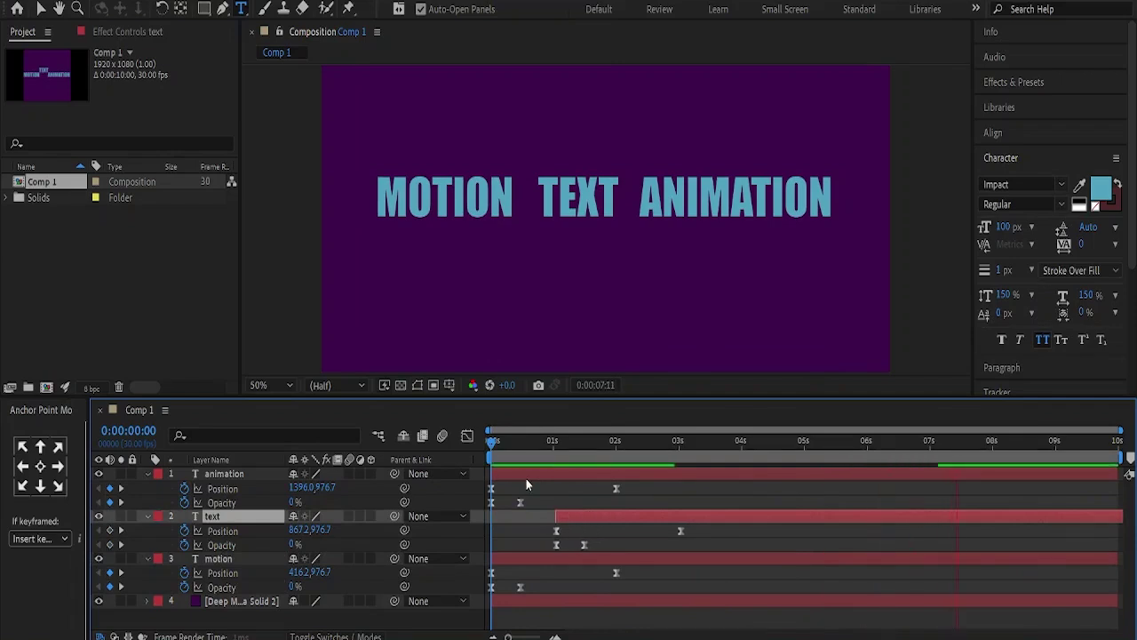
pyautogui.moveTo(527, 477); pyautogui.dragTo(654, 476)
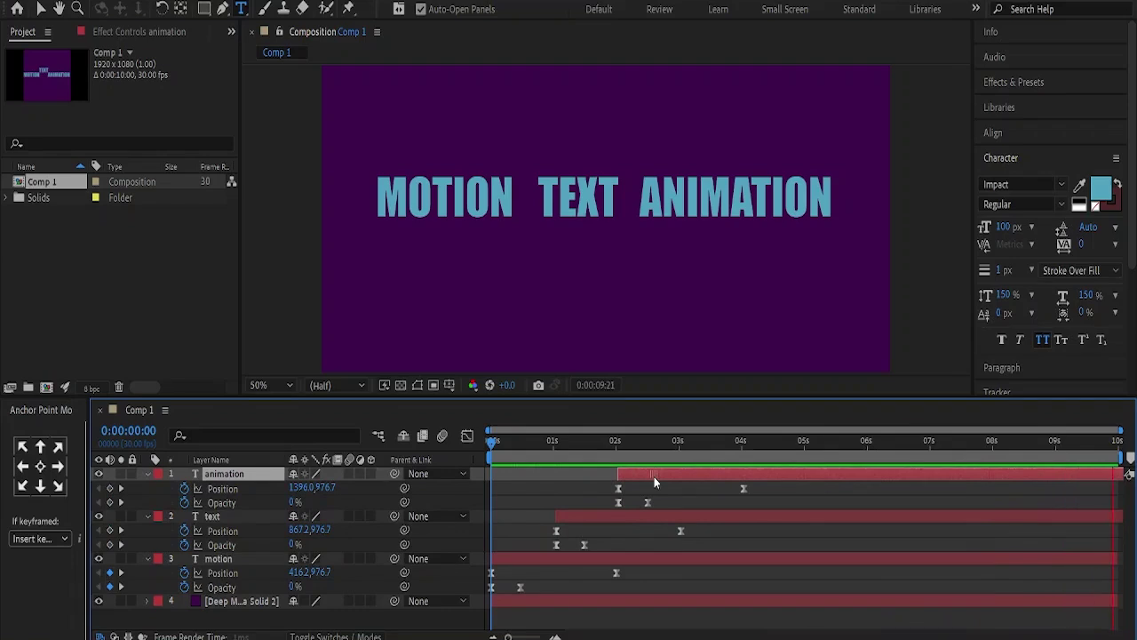
pyautogui.press('space')
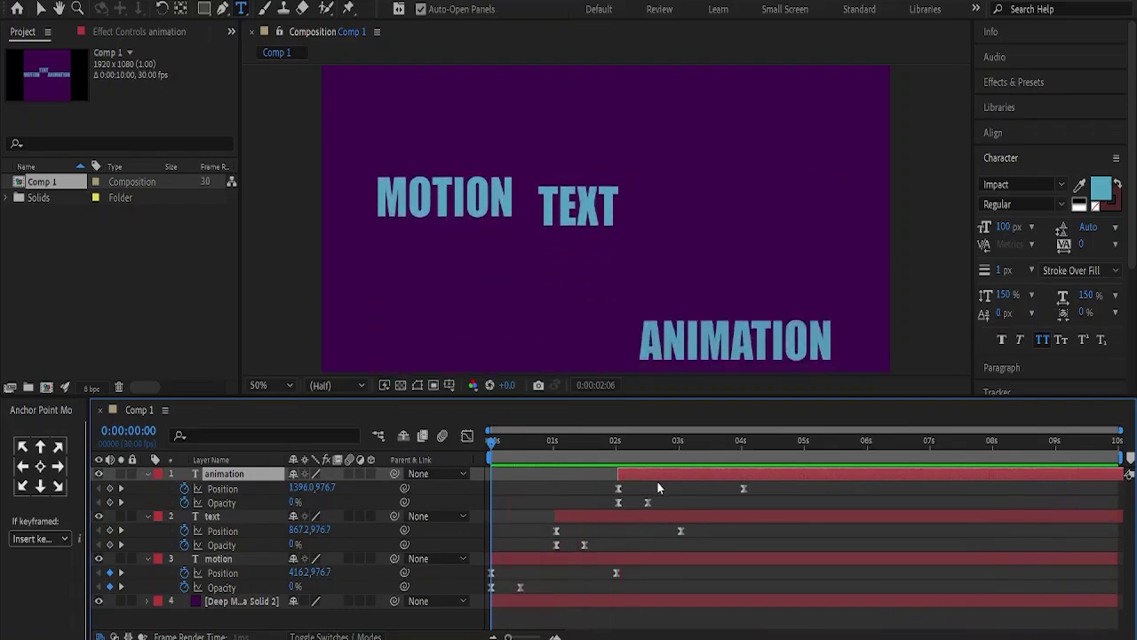
# Shift the text layer to start at about half a second and the animation layer at about 1 second
pyautogui.moveTo(587, 514); pyautogui.dragTo(553, 514)
pyautogui.click(615, 478)
pyautogui.moveTo(616, 478); pyautogui.dragTo(587, 472)
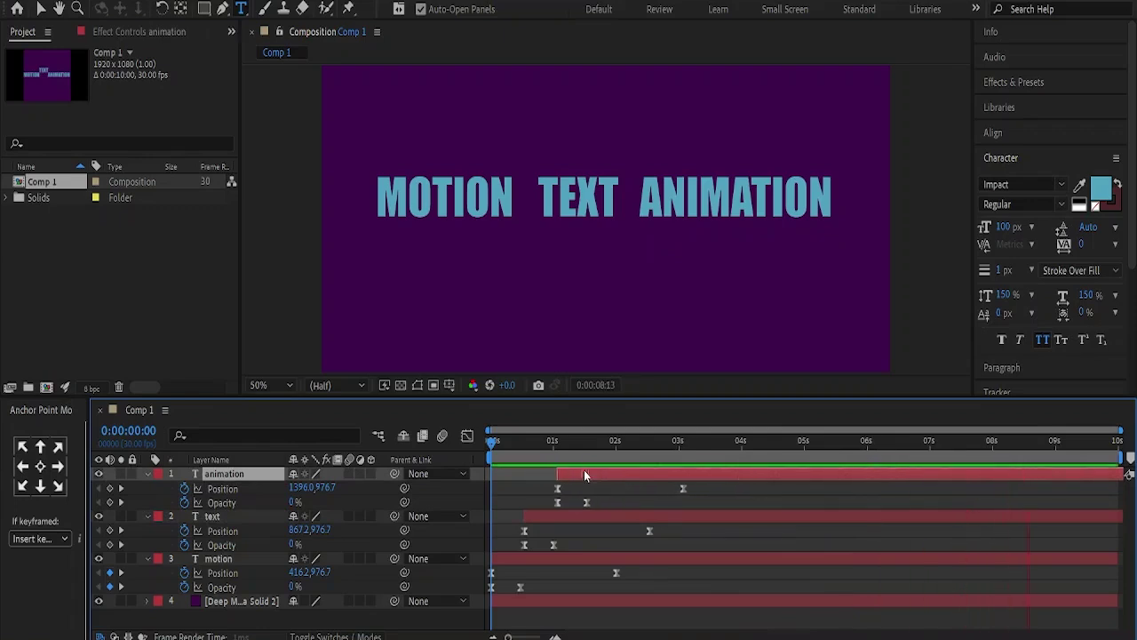
# Scrub back from about 4 seconds to the start of the composition and preview the staggered text animation
pyautogui.press('space')
pyautogui.click(739, 445)
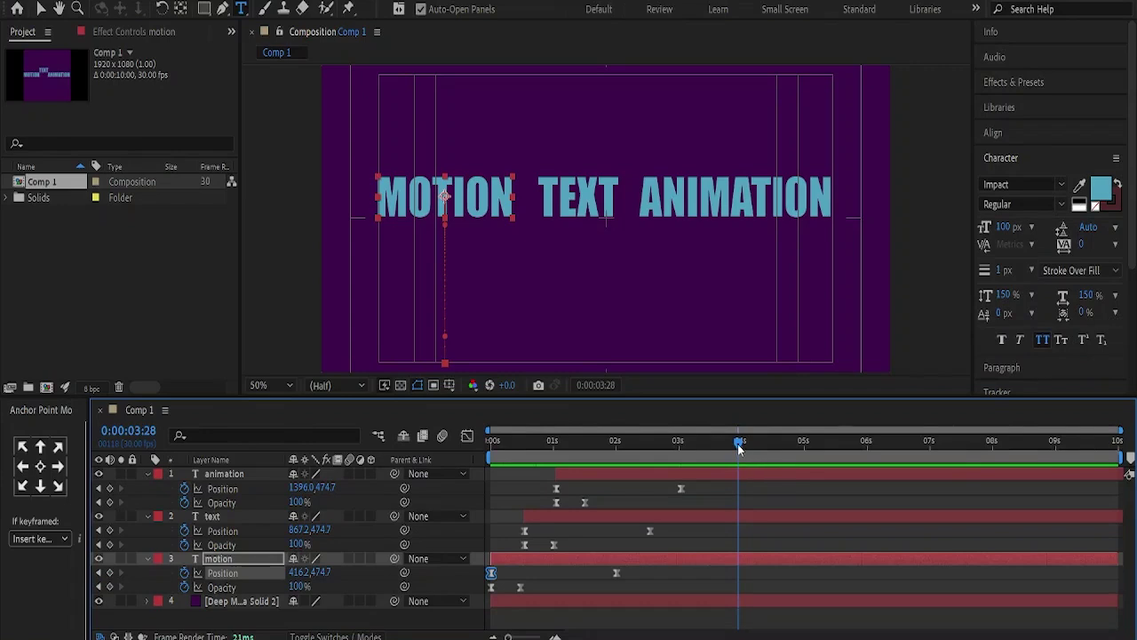
pyautogui.moveTo(659, 455); pyautogui.dragTo(447, 476)
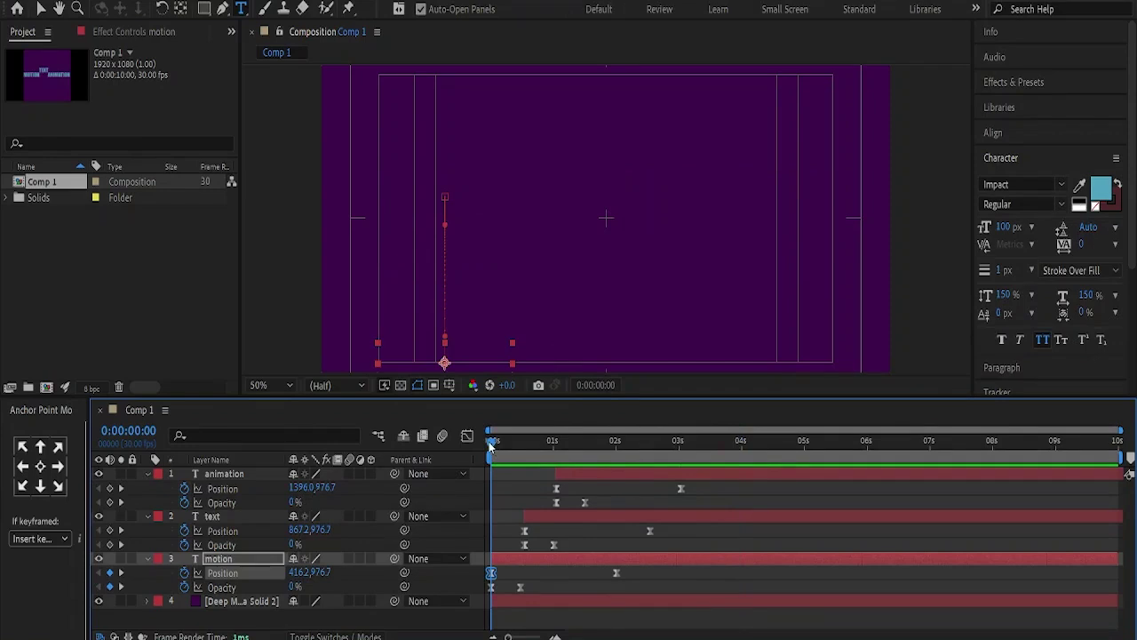
pyautogui.press('space')
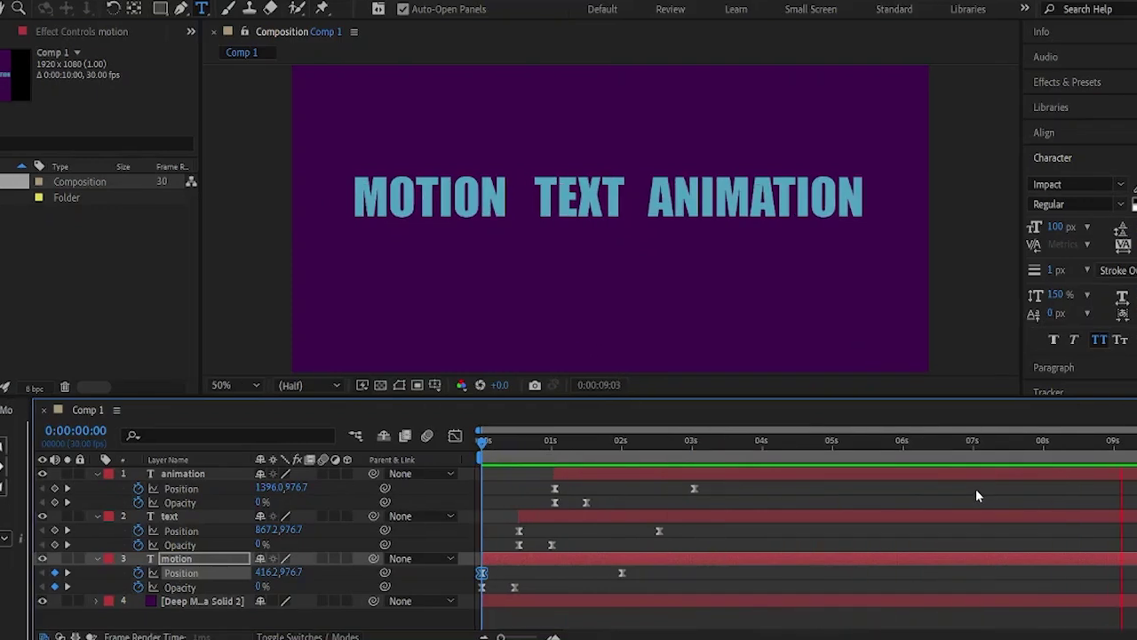
# Set the composition's duration to 4 seconds (0:00:04:00)
pyautogui.hotkey('ctrl', 'k')
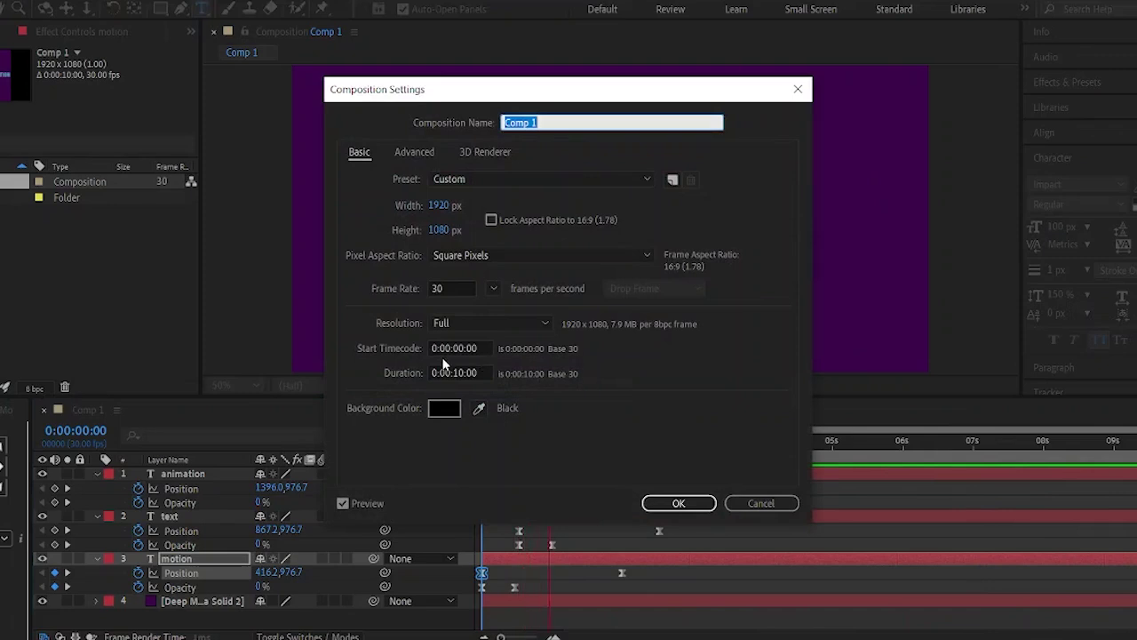
pyautogui.click(462, 373)
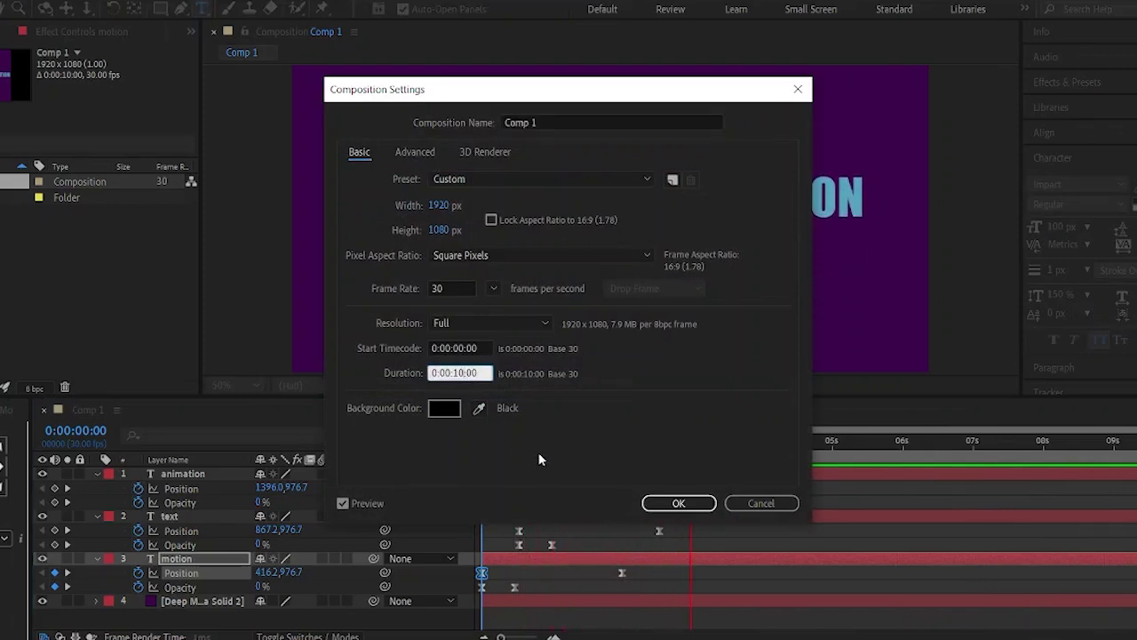
pyautogui.press('BackSpace')
pyautogui.write('04')
pyautogui.click(679, 503)
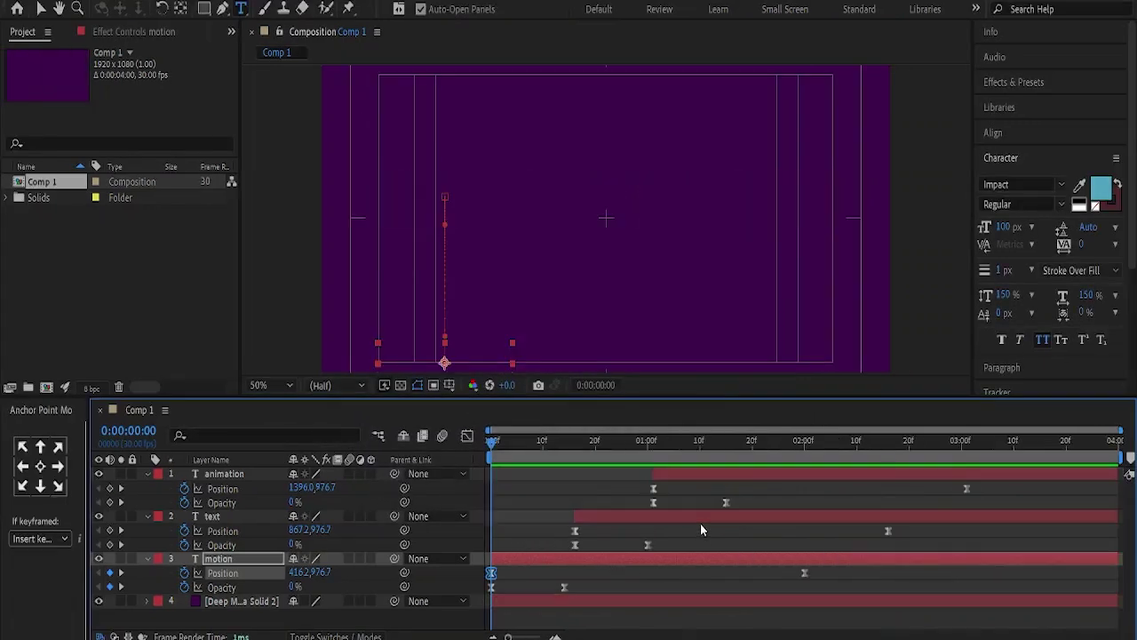
# Preview the shortened composition and set its preview resolution to Full
pyautogui.press('space')
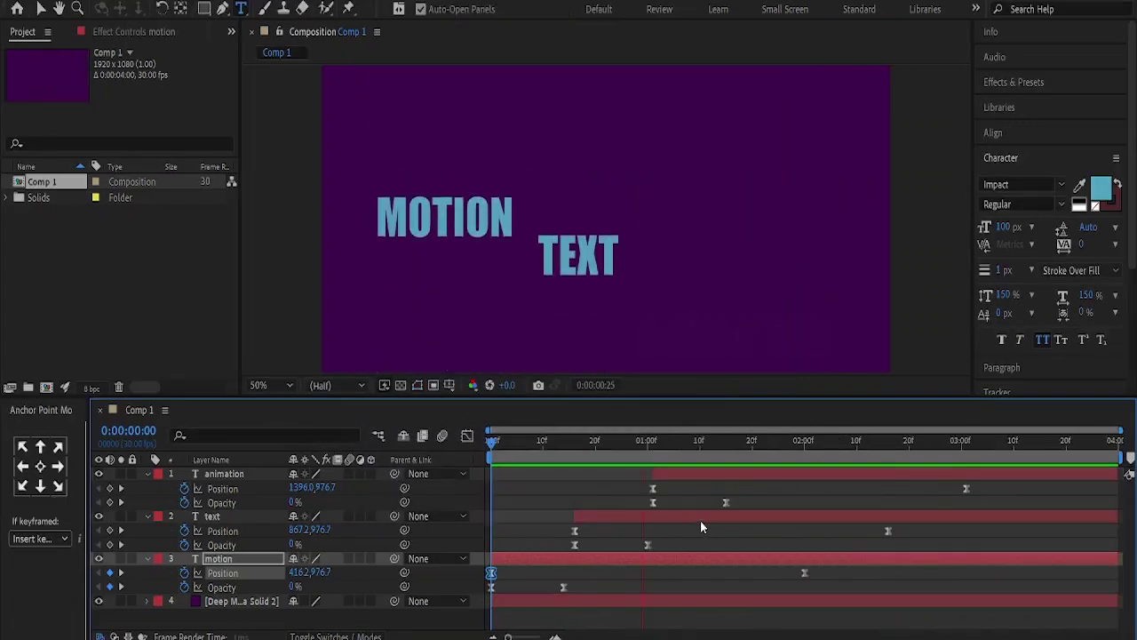
pyautogui.click(344, 383)
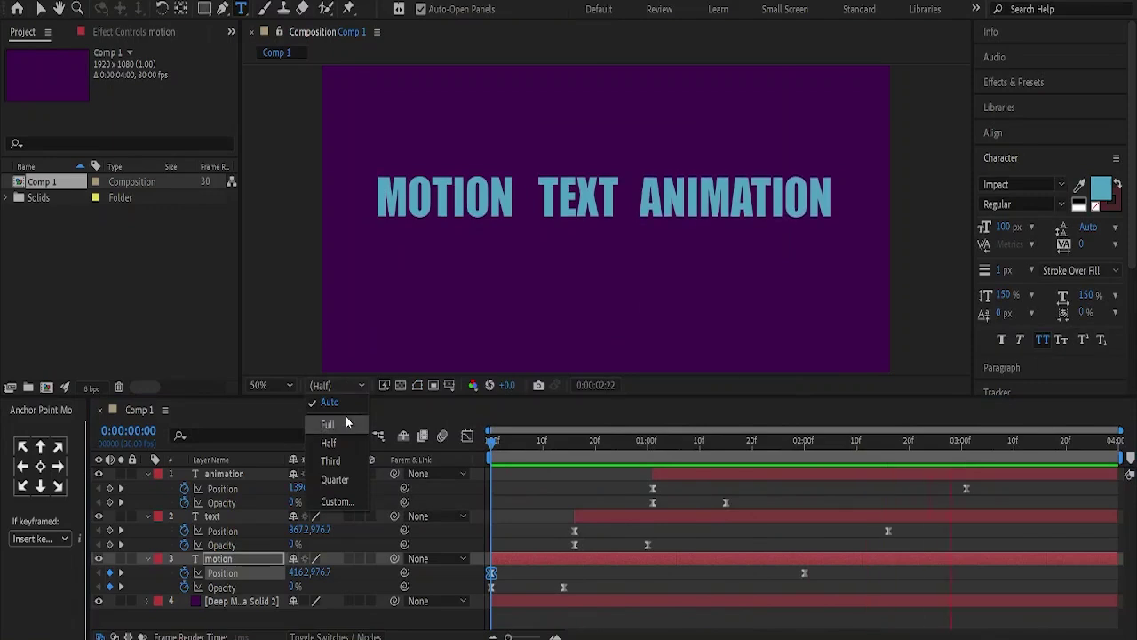
pyautogui.click(328, 424)
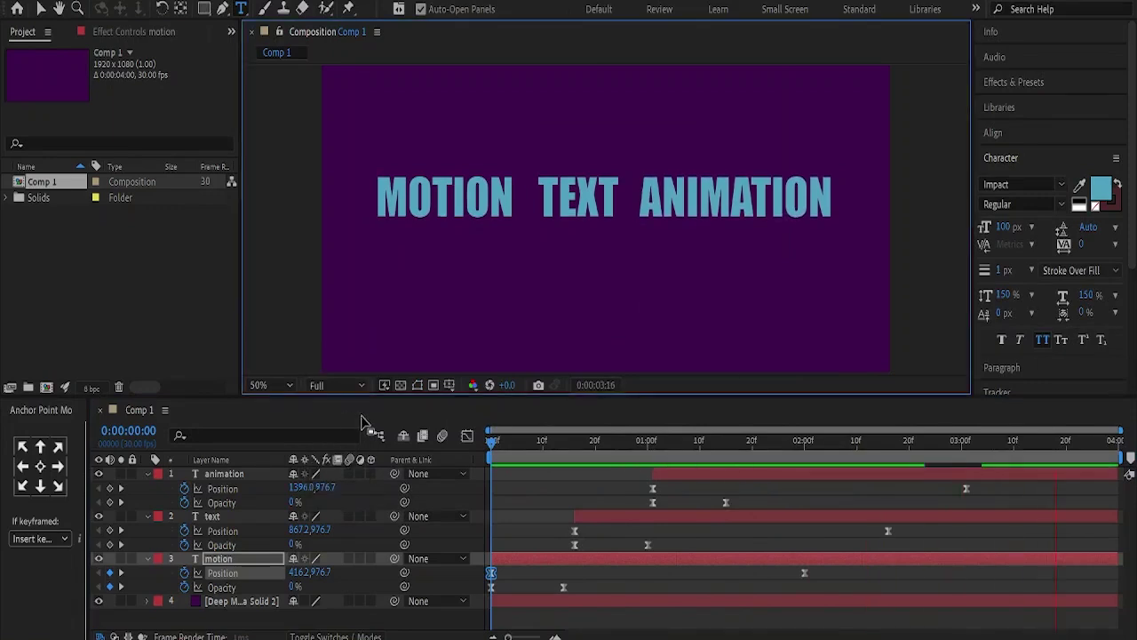